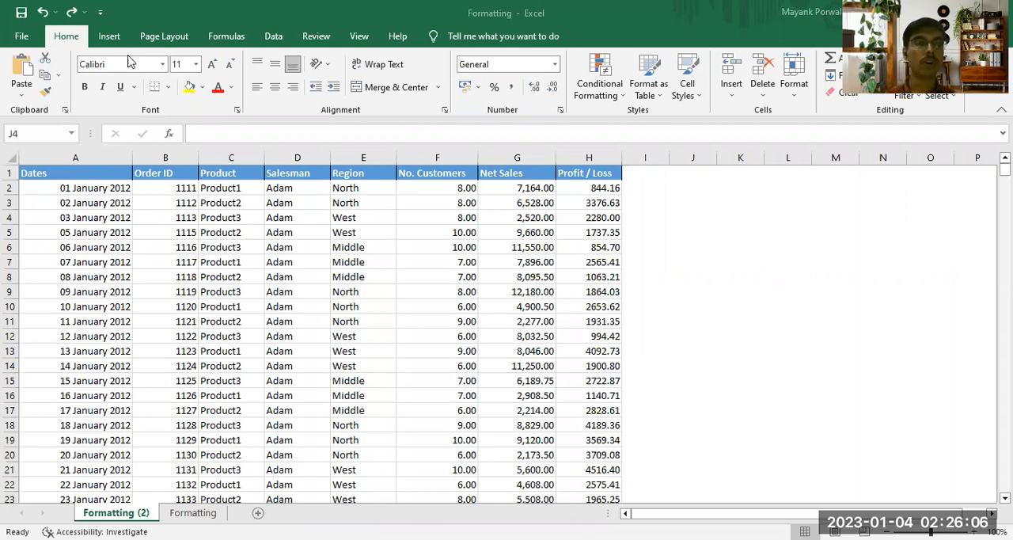
# Step: Apply the short date format to all dates in column A, from A2 down to the last record
pyautogui.click(109, 188)
pyautogui.hotkey('ctrl', 'shift', 'Down')
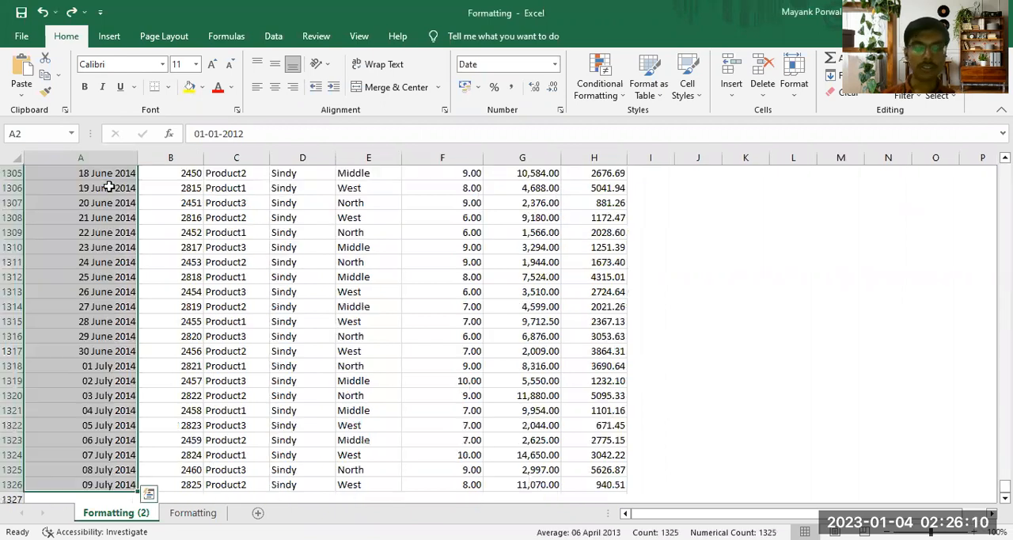
pyautogui.hotkey('ctrl', 'Home')
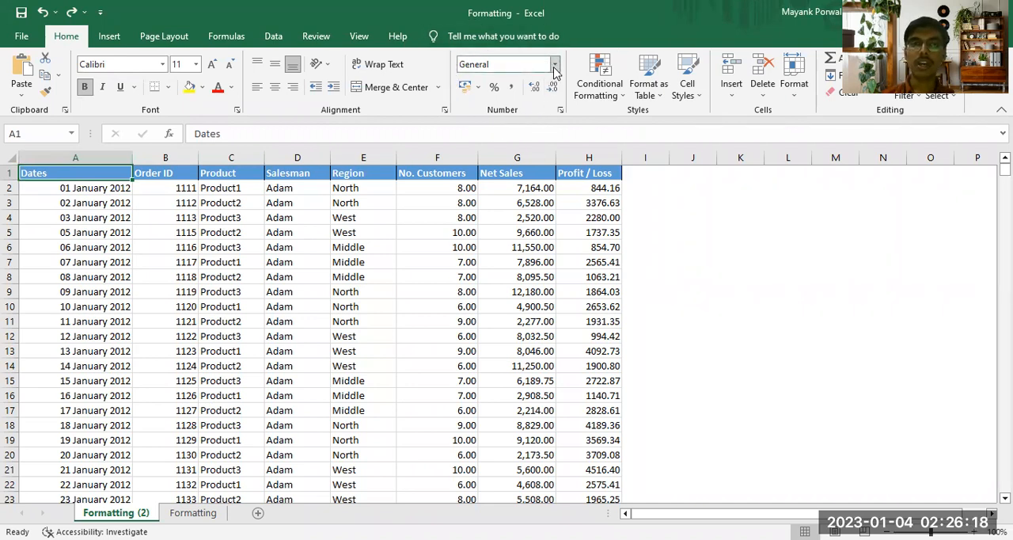
pyautogui.click(115, 187)
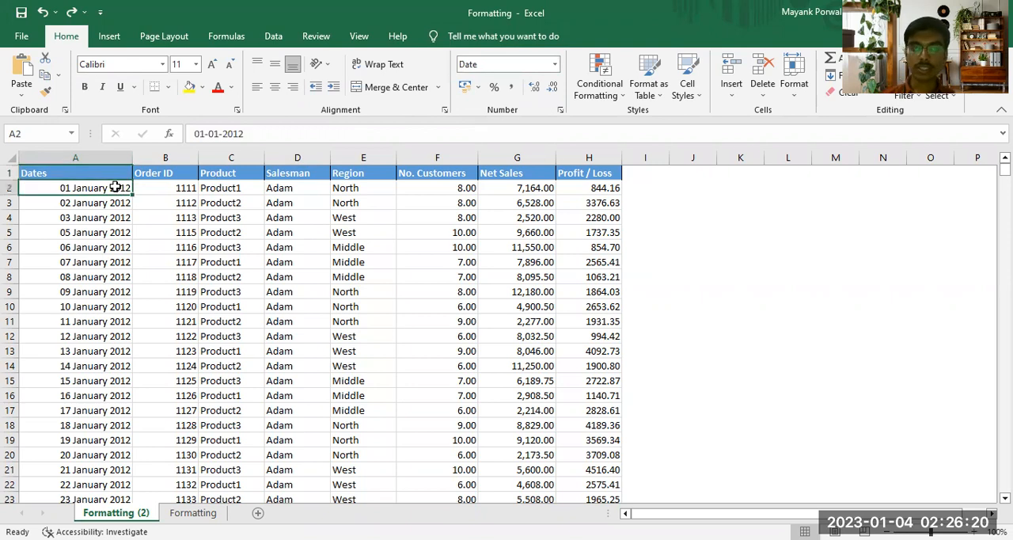
pyautogui.hotkey('ctrl', 'shift', 'Down')
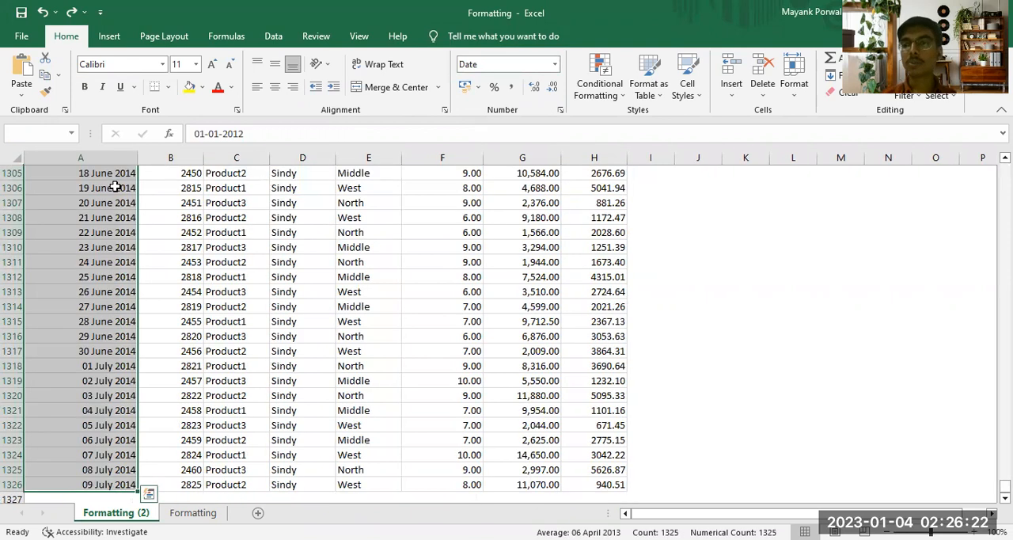
pyautogui.click(554, 64)
pyautogui.click(509, 219)
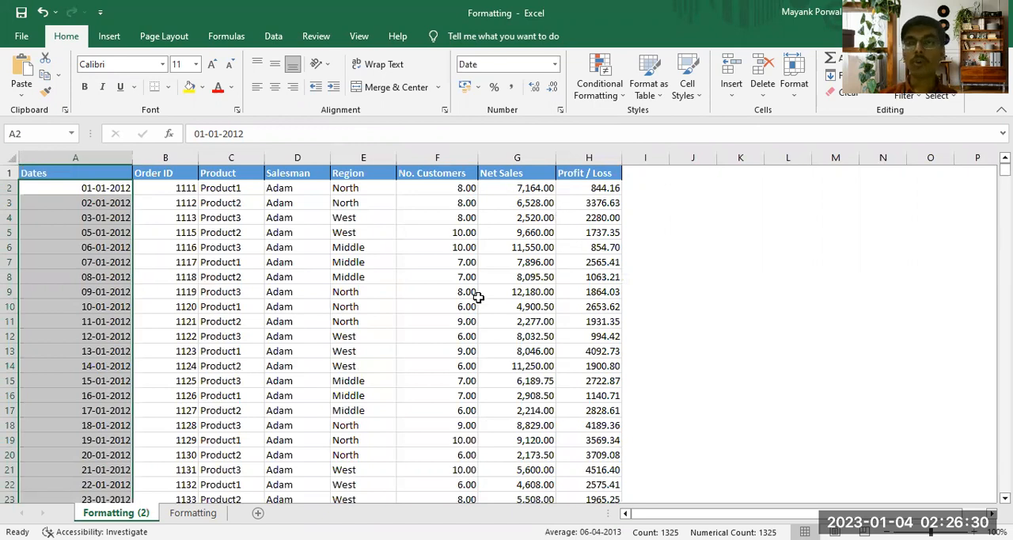
# Step: Enter the sample date 01 - JAN -2012 in cell K9 and reselect that cell to check its format
pyautogui.click(863, 293)
pyautogui.click(752, 292)
pyautogui.write('01')
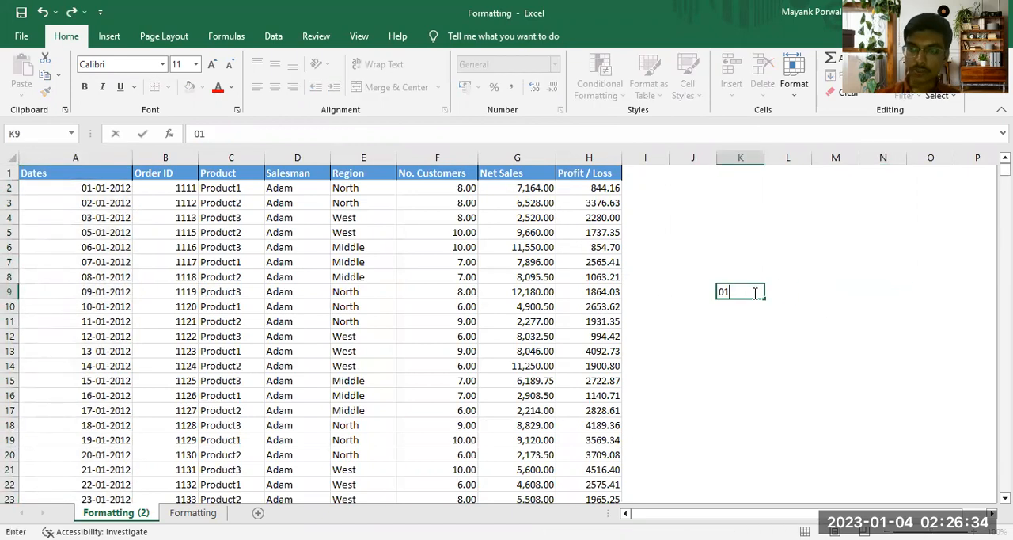
pyautogui.write(' - JAN -2012')
pyautogui.press('Return')
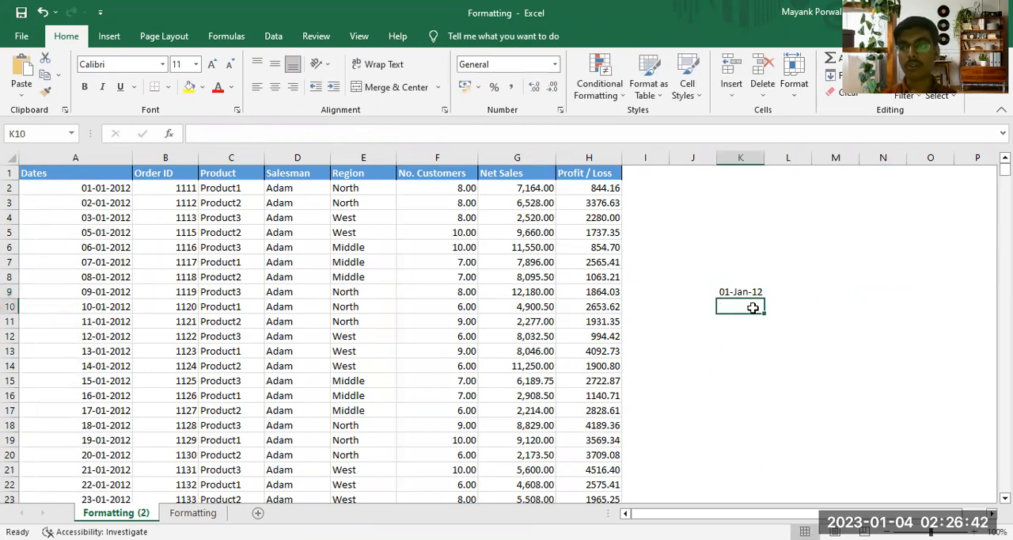
pyautogui.click(740, 292)
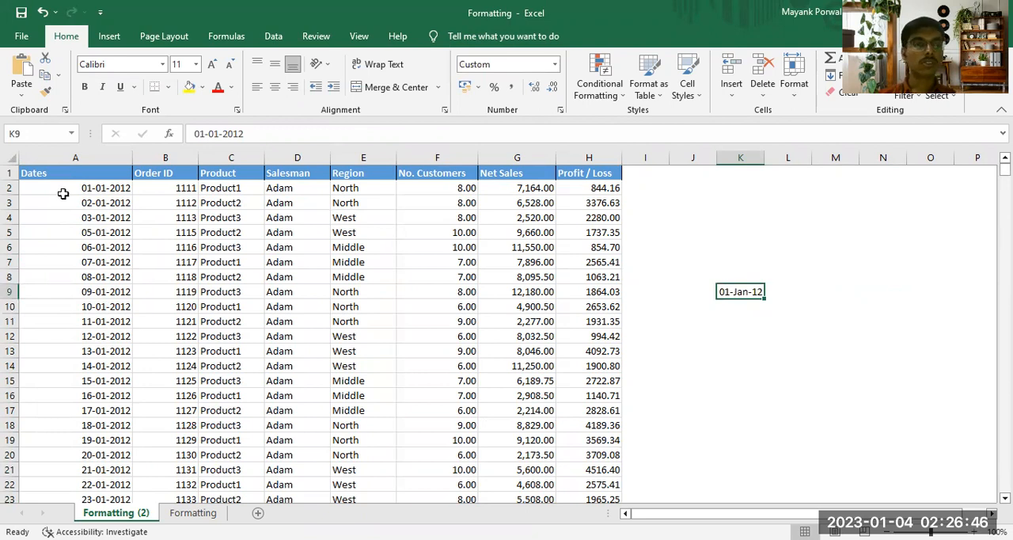
# Step: Open the cell formatting settings for all dates in column A, from A2 down to the last record
pyautogui.click(70, 188)
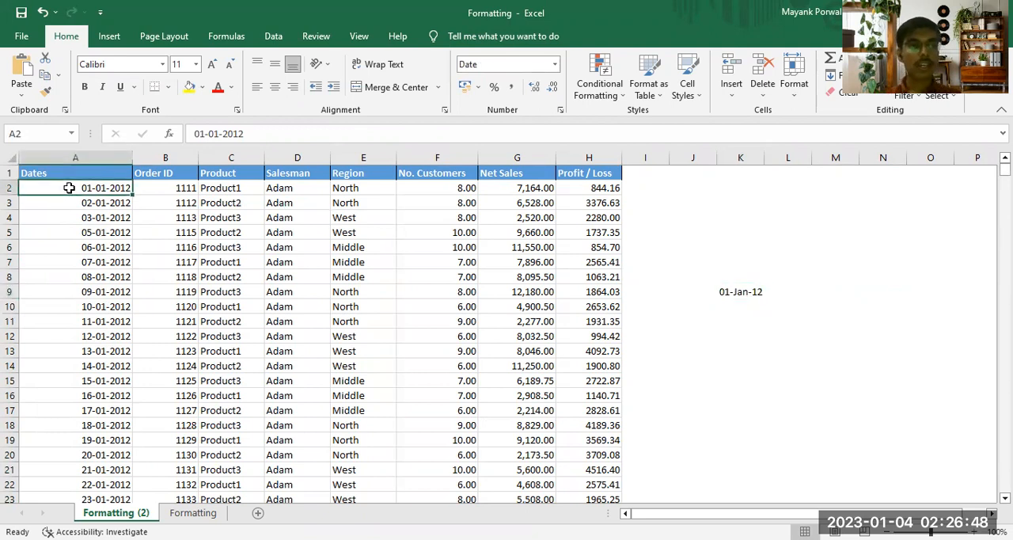
pyautogui.hotkey('ctrl', 'shift', 'Down')
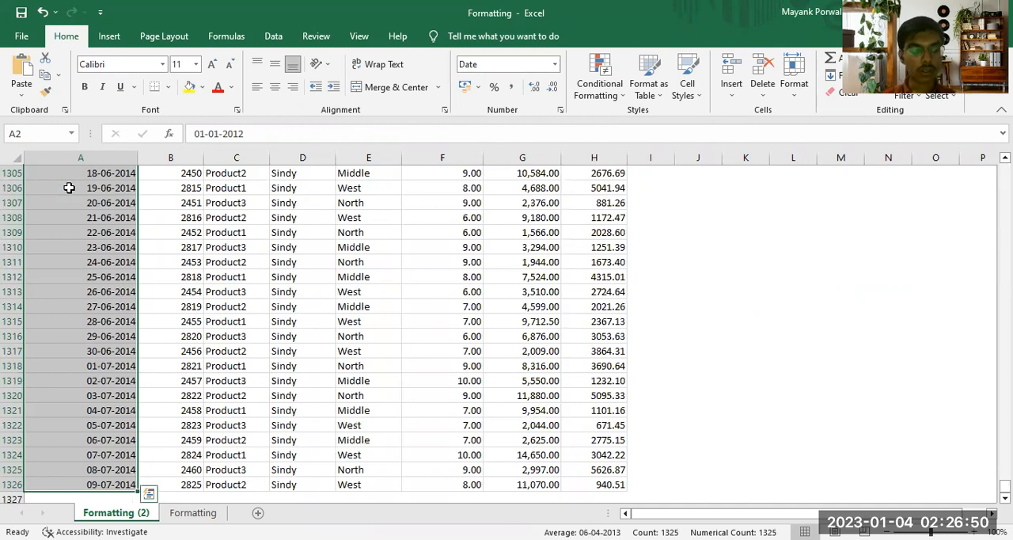
pyautogui.hotkey('ctrl', 'BackSpace')
pyautogui.hotkey('ctrl', '1')
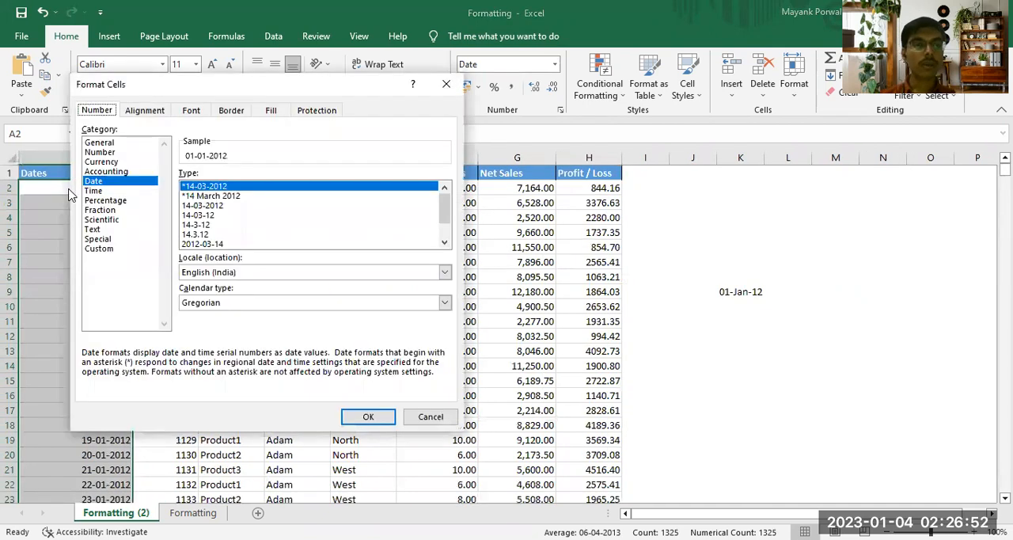
# Step: Preview the built-in date types on the sample, including 2012-03-14 and *14 March 2012, and look at the matching custom code
pyautogui.moveTo(445, 219)
pyautogui.mouseDown()
pyautogui.moveTo(449, 236)
pyautogui.moveTo(448, 216)
pyautogui.mouseUp()
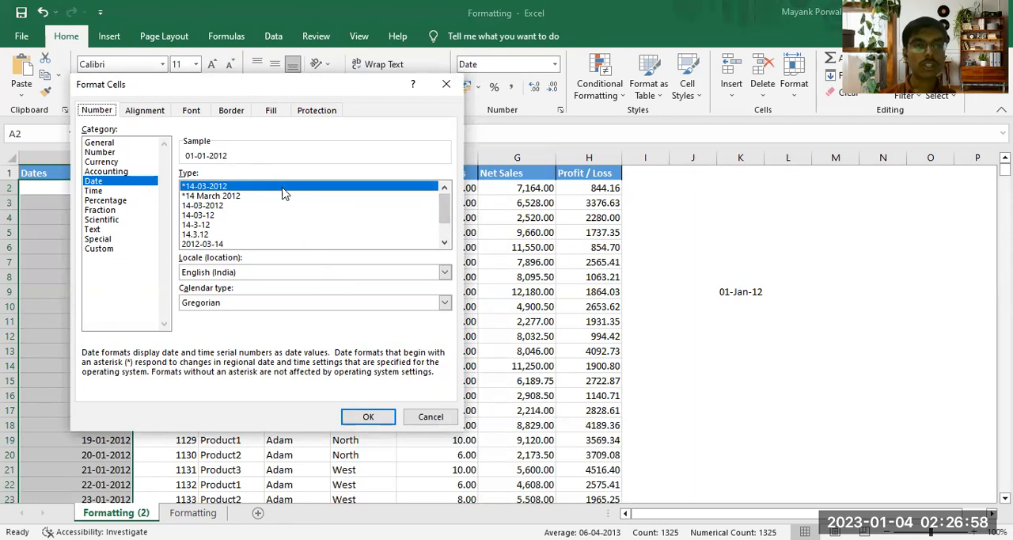
pyautogui.moveTo(442, 205); pyautogui.dragTo(445, 223)
pyautogui.click(208, 243)
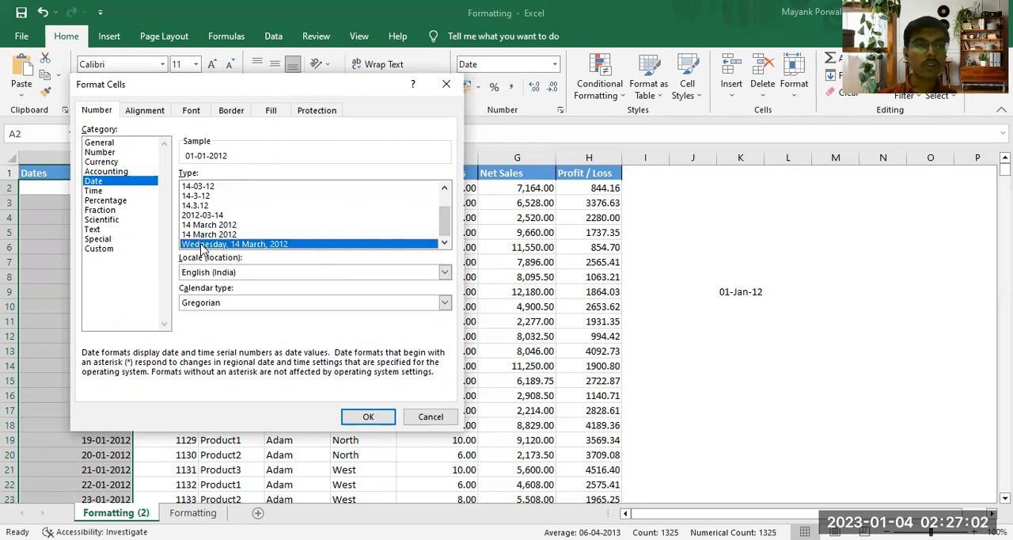
pyautogui.click(208, 234)
pyautogui.click(202, 216)
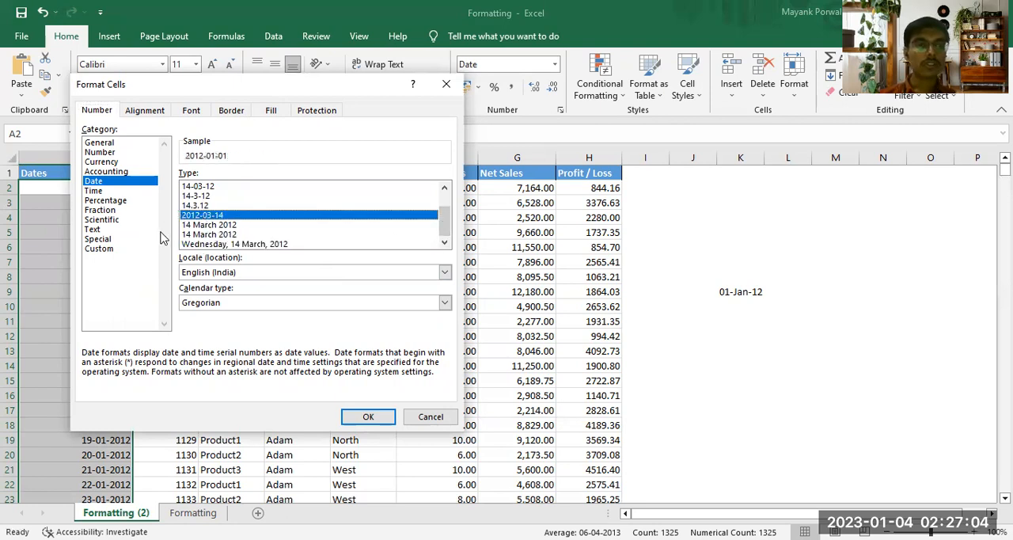
pyautogui.click(121, 250)
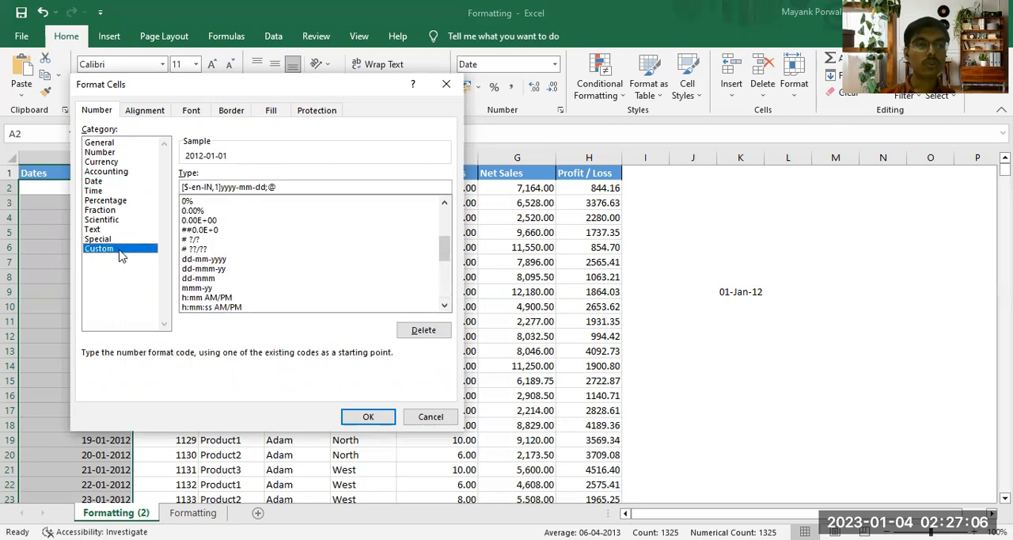
pyautogui.click(130, 184)
pyautogui.click(248, 196)
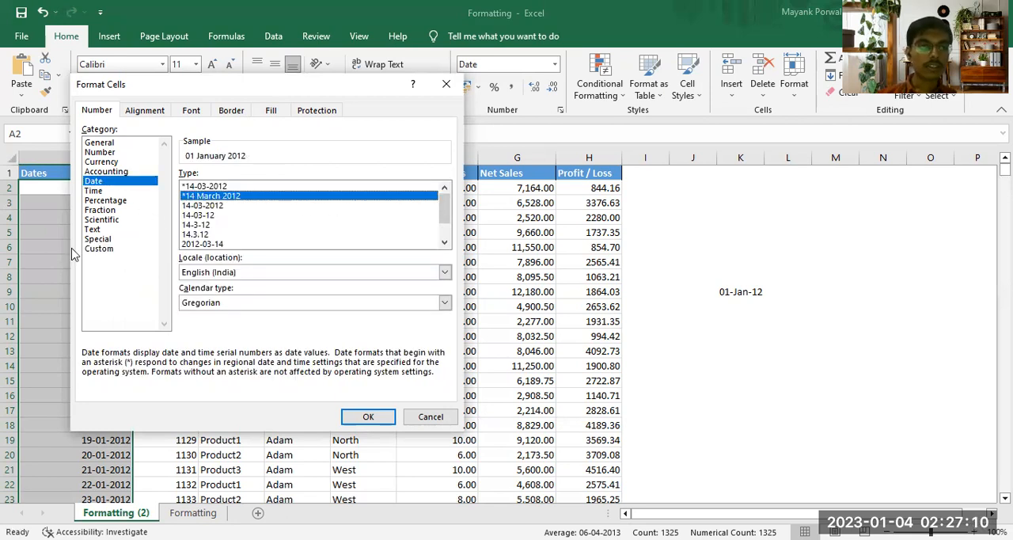
# Step: Replace the custom number format code for the dates with DD-MMM-YYYY
pyautogui.click(100, 251)
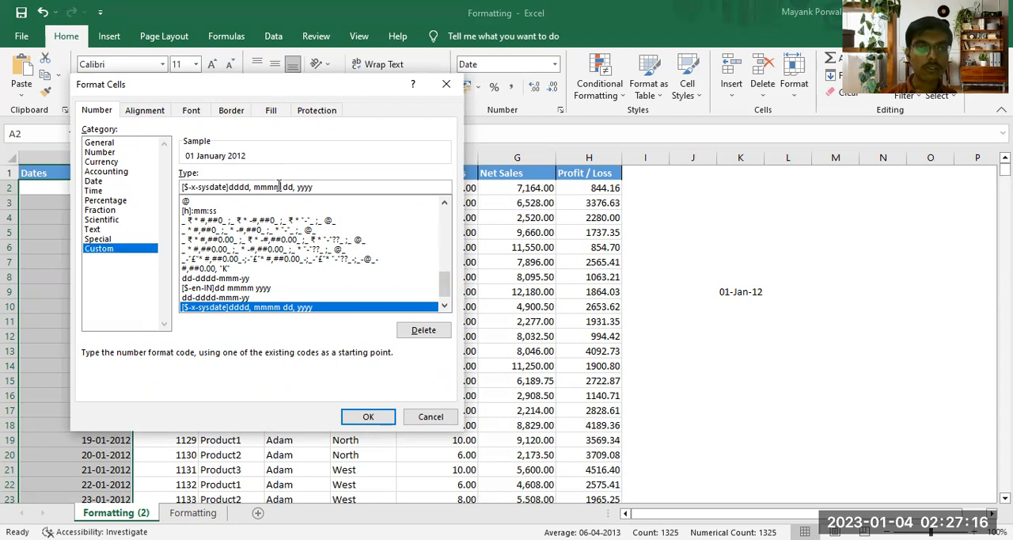
pyautogui.press('BackSpace')
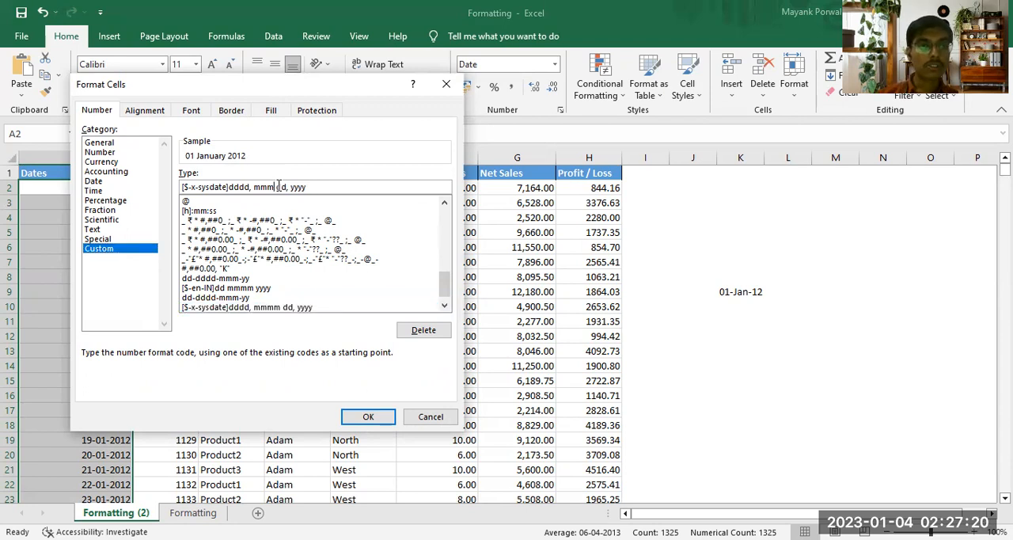
pyautogui.click(255, 187)
pyautogui.press('BackSpace')
pyautogui.press('BackSpace')
pyautogui.press('BackSpace')
pyautogui.press('BackSpace')
pyautogui.press('BackSpace')
pyautogui.press('BackSpace')
pyautogui.press('BackSpace')
pyautogui.press('BackSpace')
pyautogui.press('BackSpace')
pyautogui.press('BackSpace')
pyautogui.press('BackSpace')
pyautogui.press('BackSpace')
pyautogui.press('BackSpace')
pyautogui.press('BackSpace')
pyautogui.press('BackSpace')
pyautogui.press('BackSpace')
pyautogui.press('BackSpace')
pyautogui.press('BackSpace')
pyautogui.press('BackSpace')
pyautogui.press('BackSpace')
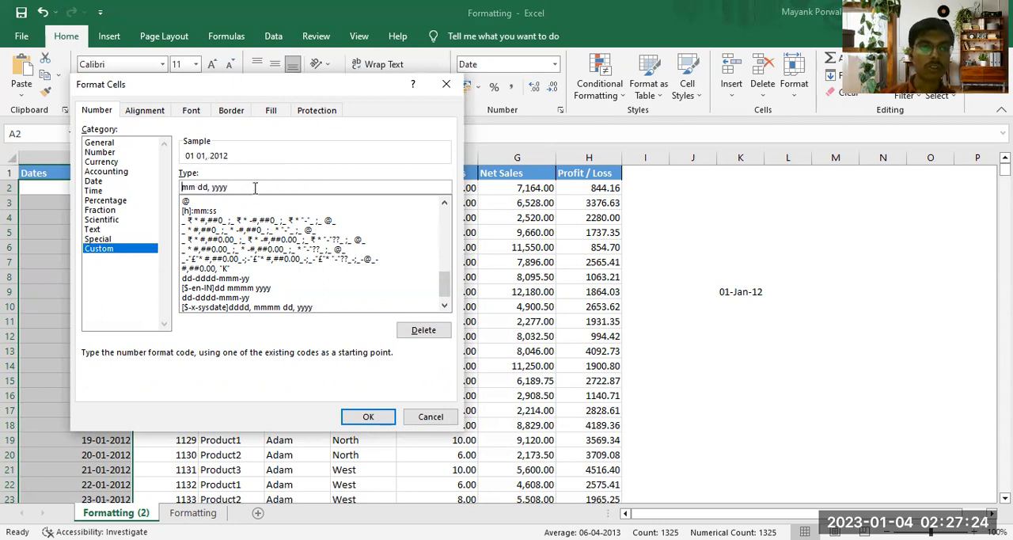
pyautogui.press('BackSpace')
pyautogui.press('BackSpace')
pyautogui.press('BackSpace')
pyautogui.press('BackSpace')
pyautogui.press('BackSpace')
pyautogui.press('BackSpace')
pyautogui.press('BackSpace')
pyautogui.press('BackSpace')
pyautogui.press('BackSpace')
pyautogui.press('BackSpace')
pyautogui.press('BackSpace')
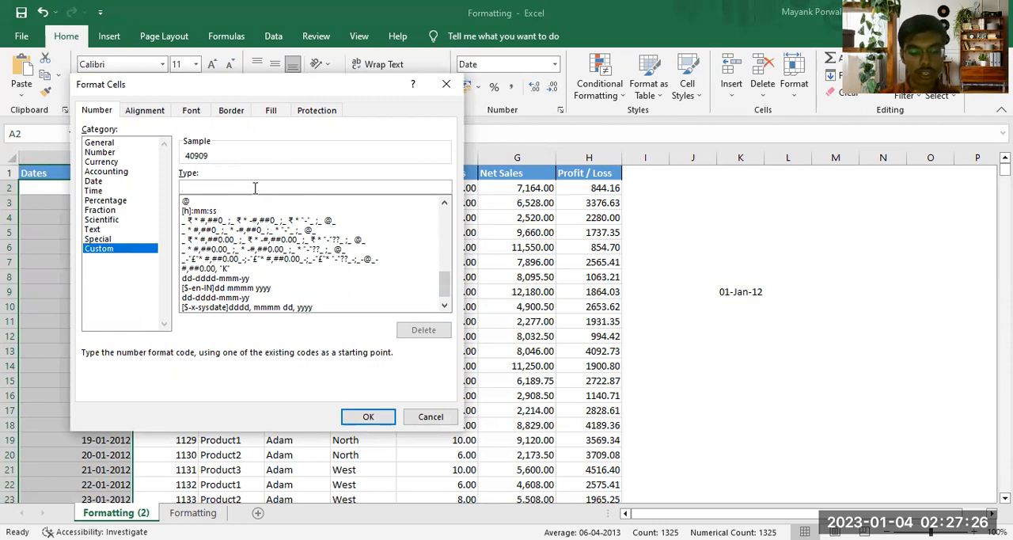
pyautogui.write('DD')
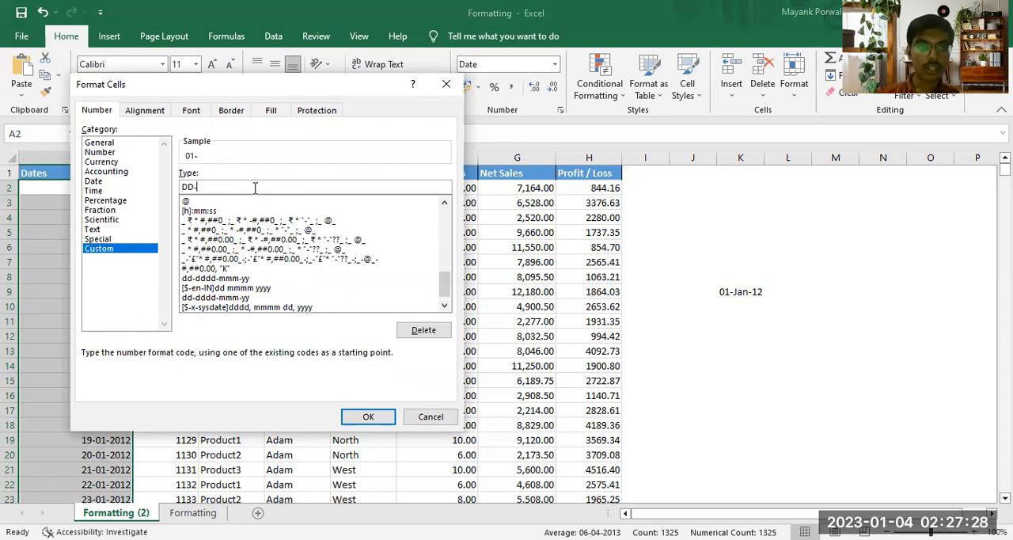
pyautogui.write('-MMM')
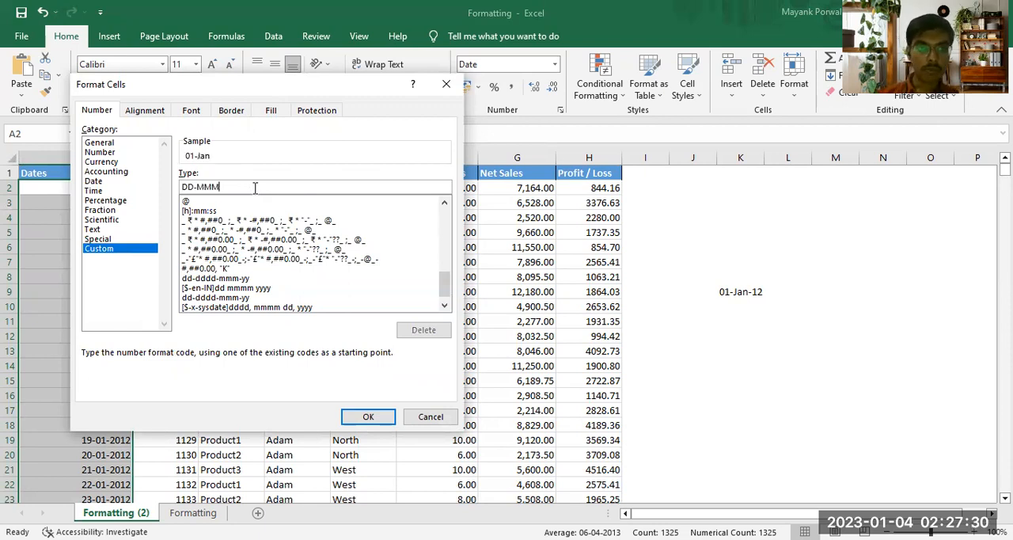
pyautogui.write('-YYYY')
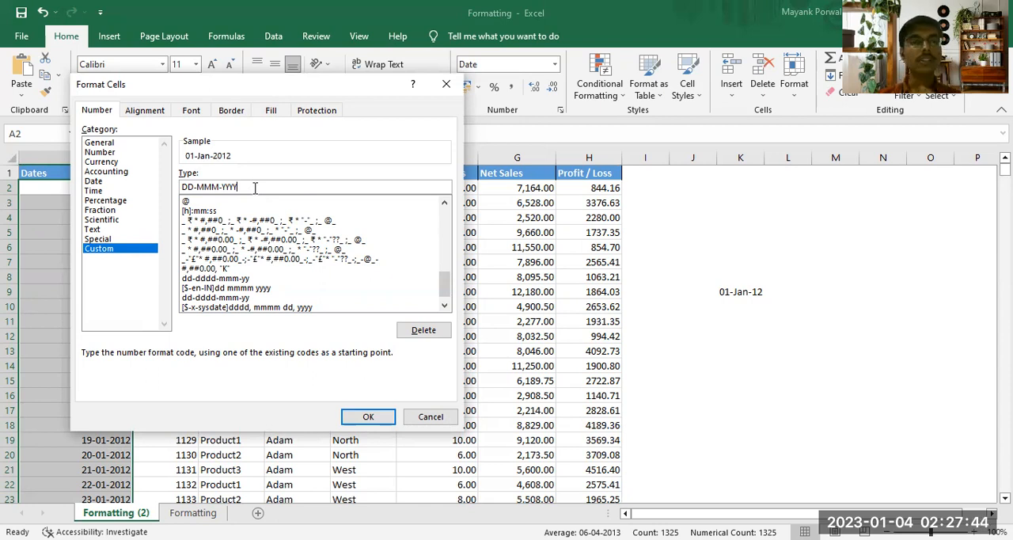
# Step: Try the month code MMMM in the custom date format, then restore it to MMM
pyautogui.click(216, 187)
pyautogui.write('M')
pyautogui.press('BackSpace')
pyautogui.write('M')
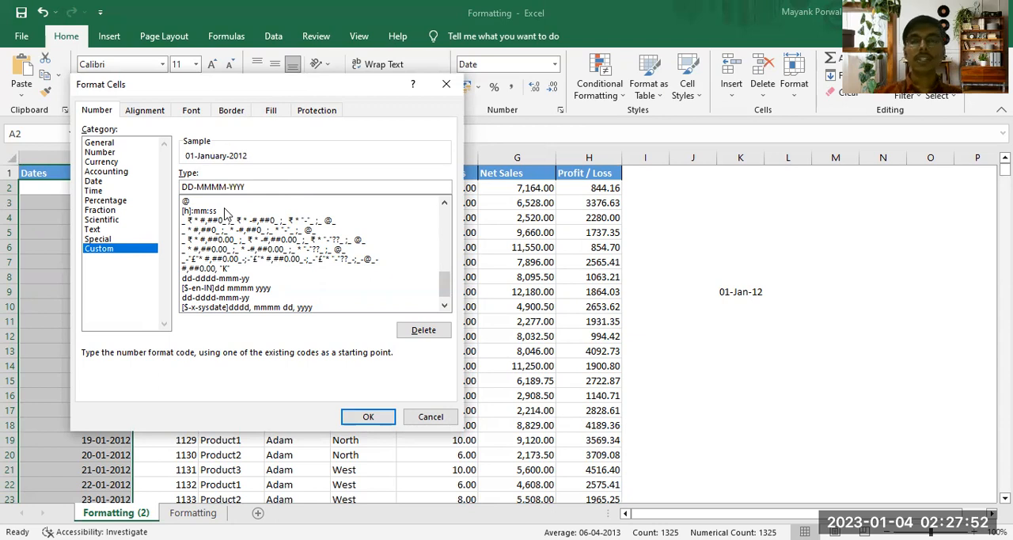
pyautogui.press('BackSpace')
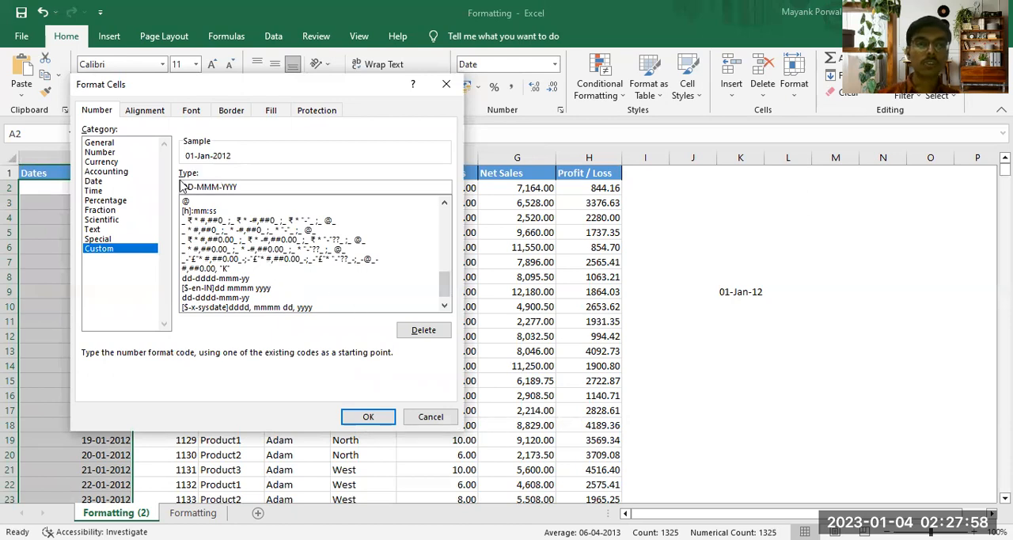
# Step: Add the weekday code in front, apply the custom format DDDD-DD-MMM-YYYY to the dates, and autofit column A
pyautogui.click(195, 187)
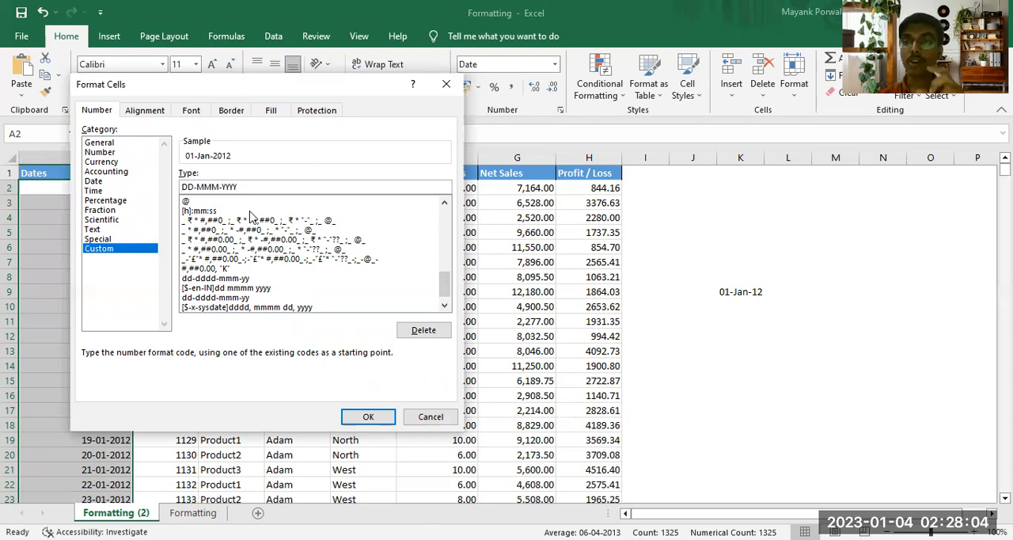
pyautogui.write('DDDD')
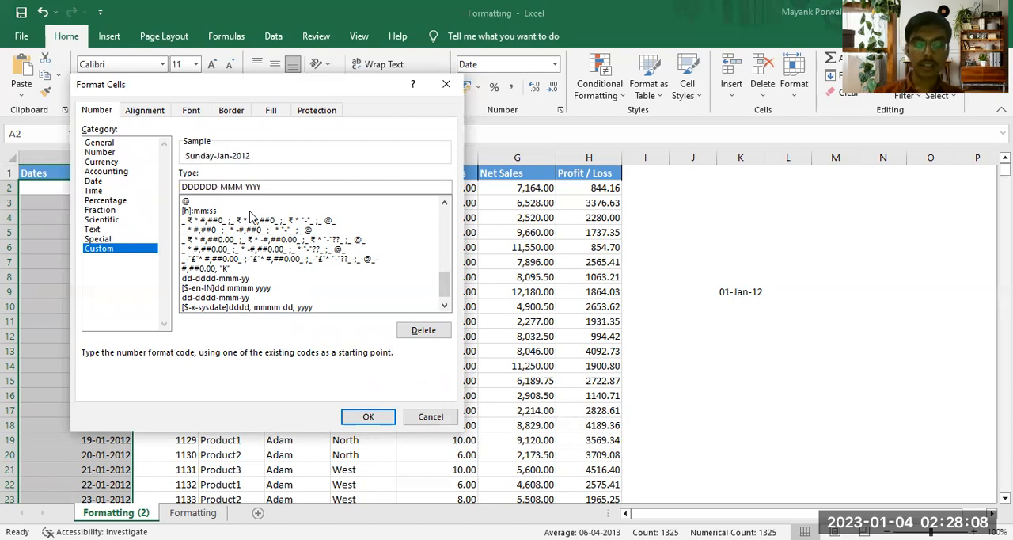
pyautogui.write('-')
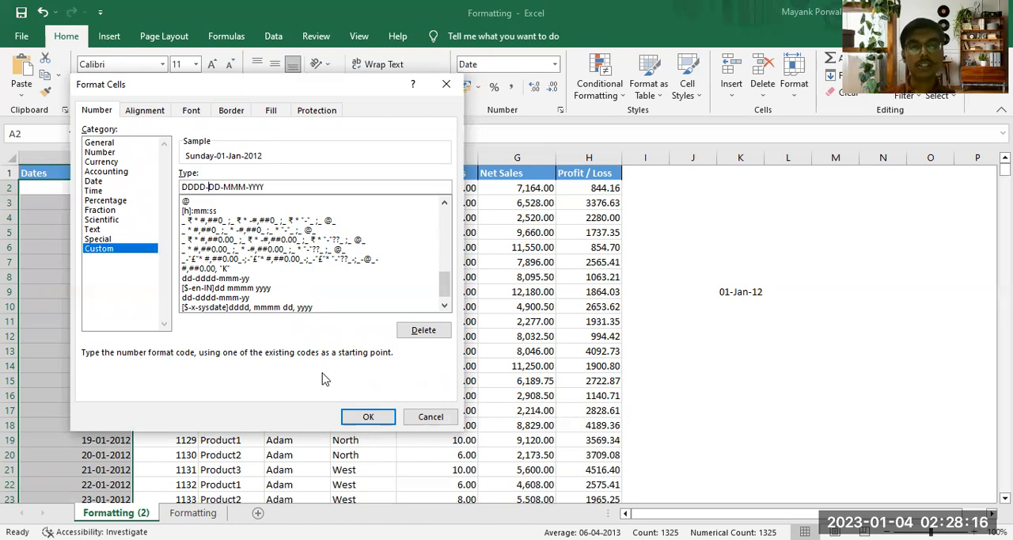
pyautogui.click(368, 416)
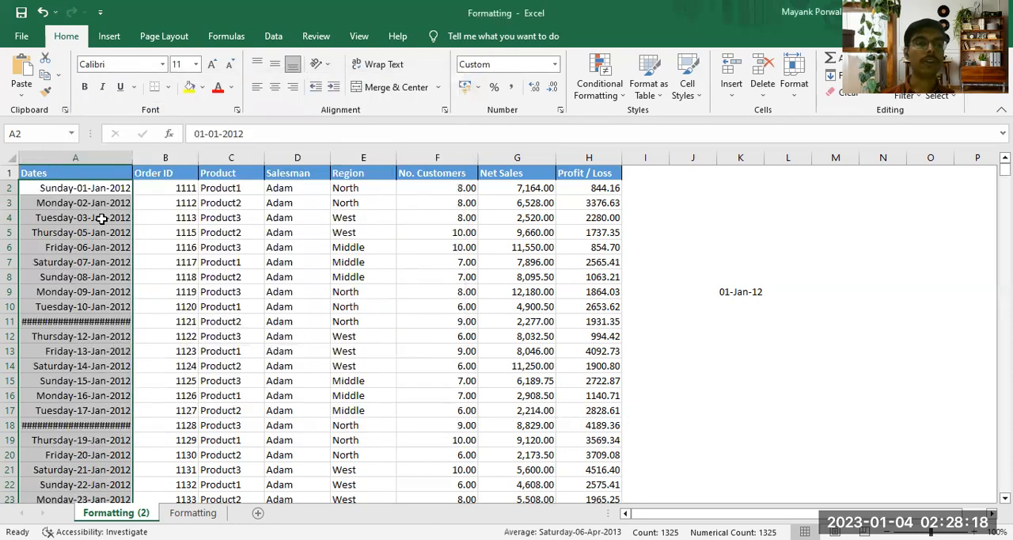
pyautogui.doubleClick(127, 162)
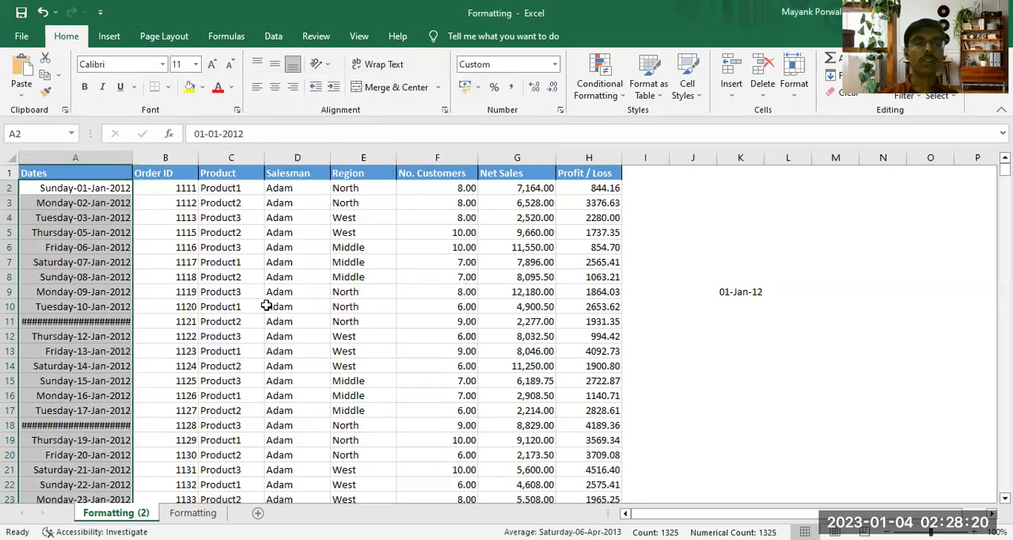
# Step: Enter the shortcut note "CTRL + 1" in cell K10 and make it bold
pyautogui.click(746, 306)
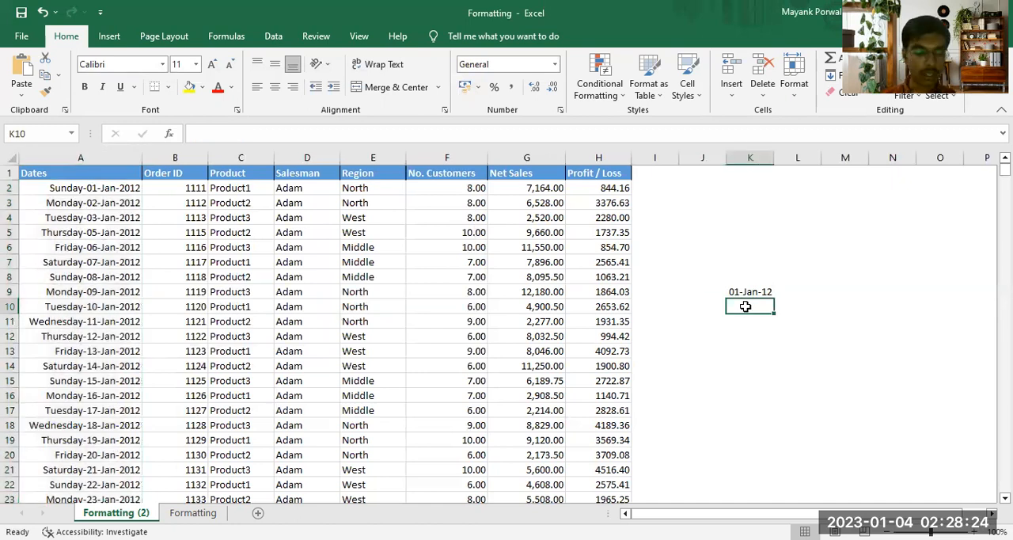
pyautogui.write('CTRL + 1')
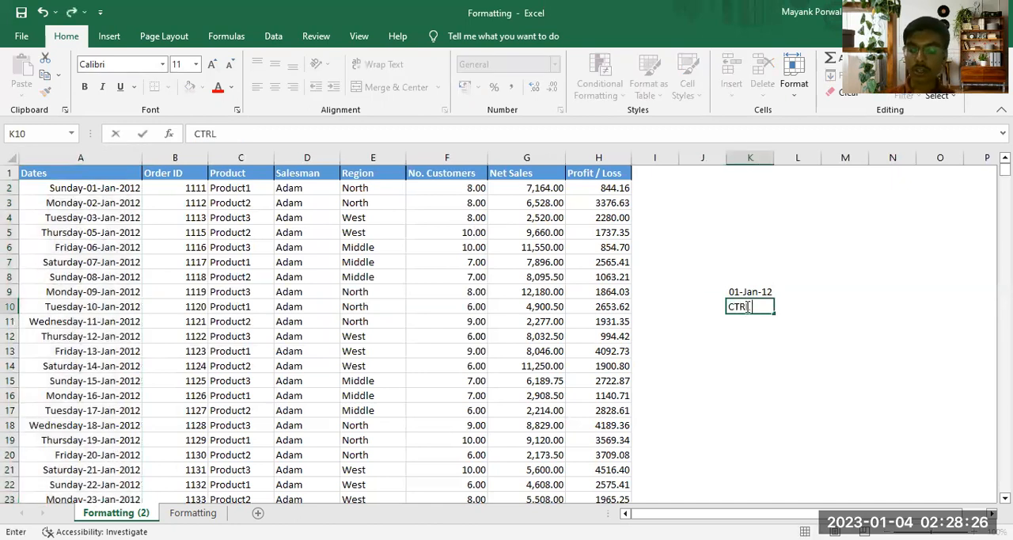
pyautogui.press('Return')
pyautogui.click(746, 306)
pyautogui.hotkey('ctrl', 'b')
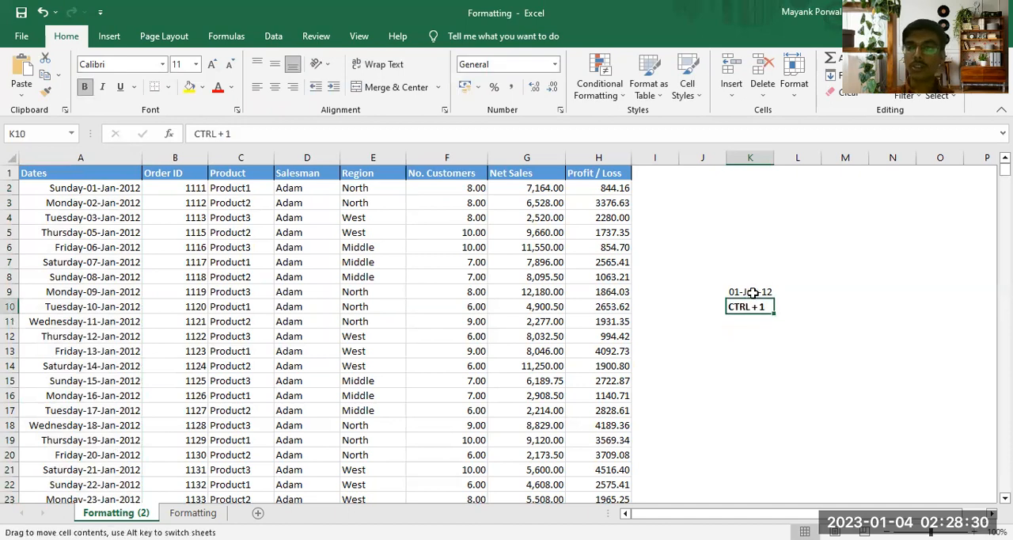
# Step: Clear the sample date from cell K9 and select K9:K11
pyautogui.click(753, 291)
pyautogui.press('Delete')
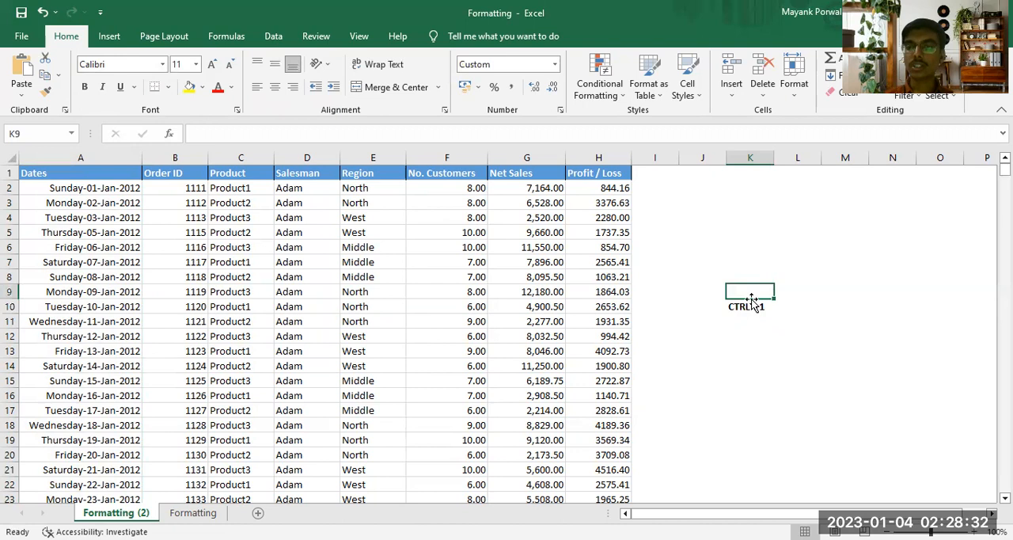
pyautogui.moveTo(737, 299); pyautogui.dragTo(746, 322)
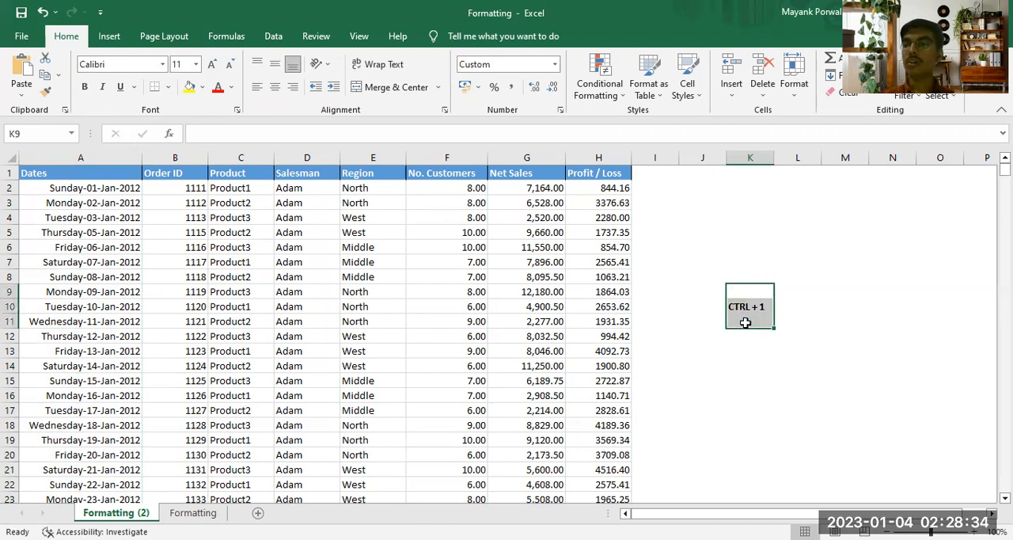
# Step: Enter the sample value "7.1 K" in cell J2 to illustrate the thousands notation for Net Sales
pyautogui.click(518, 187)
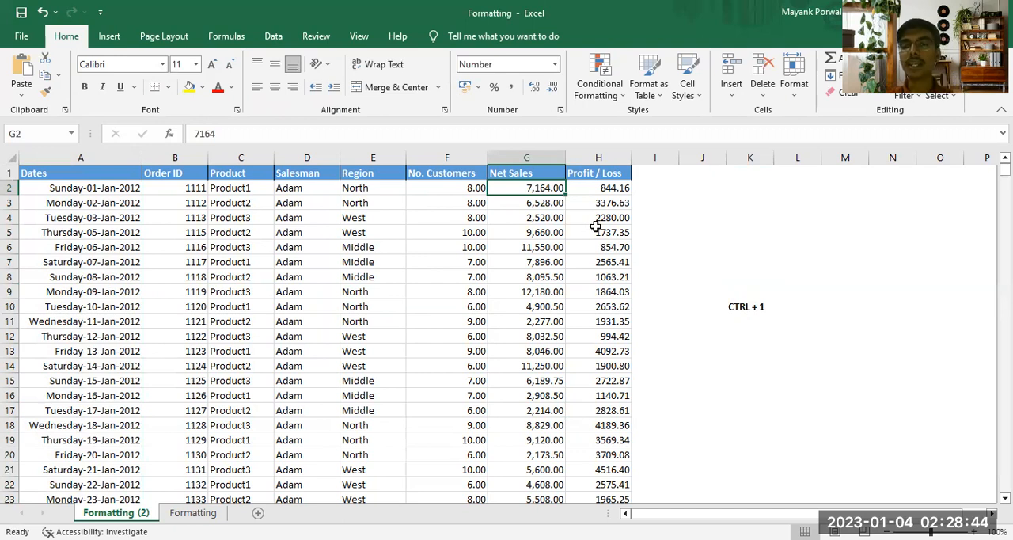
pyautogui.click(679, 190)
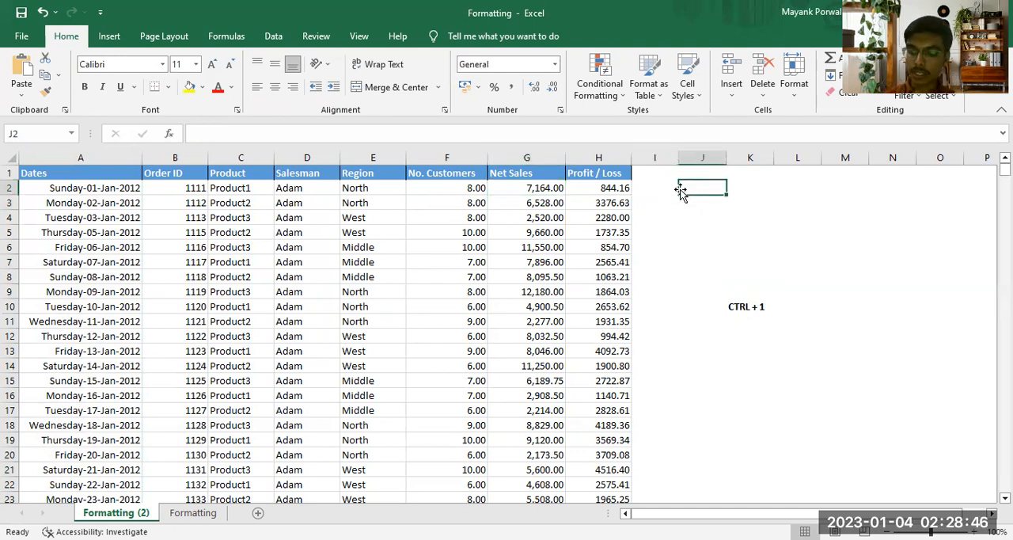
pyautogui.write('7.1')
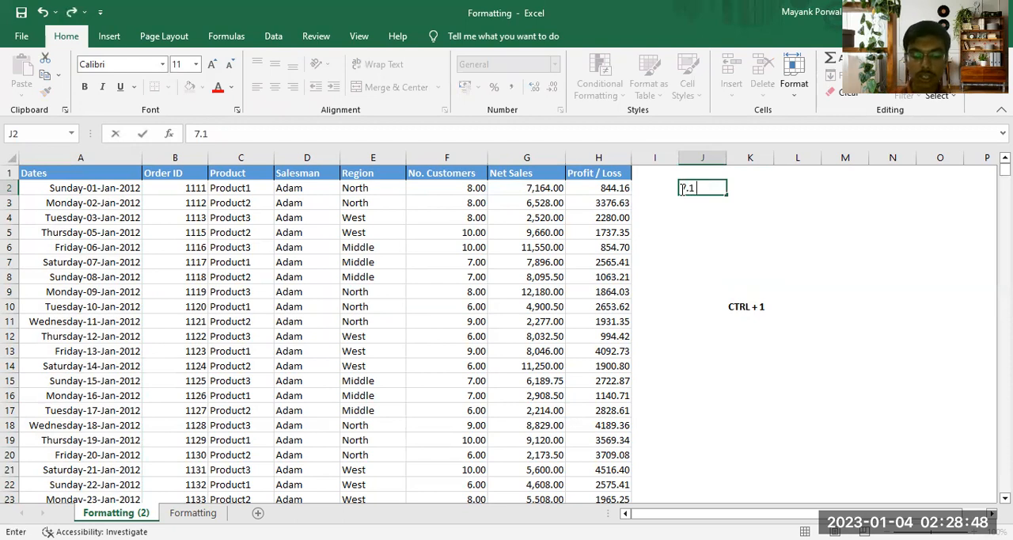
pyautogui.write(' k')
pyautogui.press('BackSpace')
pyautogui.write('K')
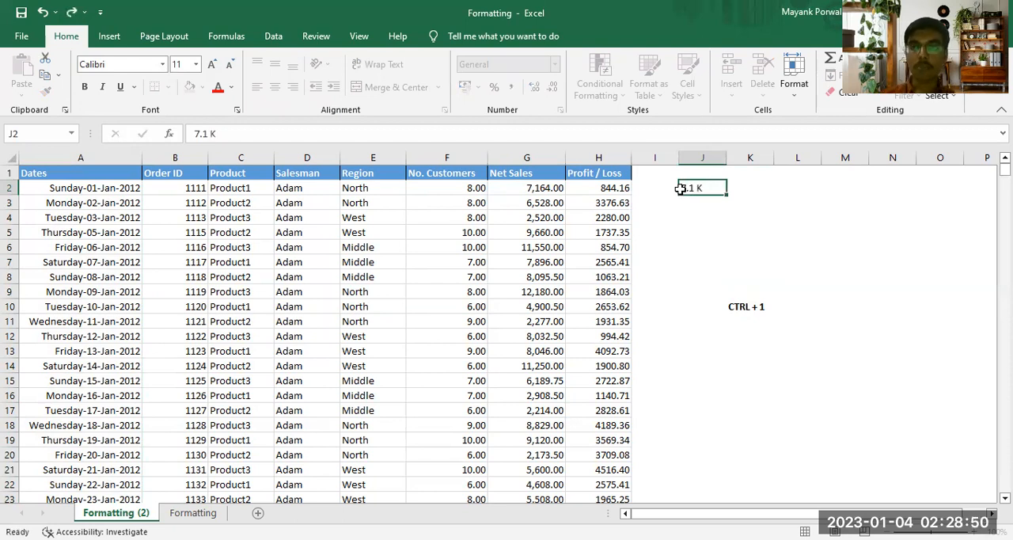
pyautogui.press('Return')
pyautogui.moveTo(695, 185); pyautogui.dragTo(699, 209)
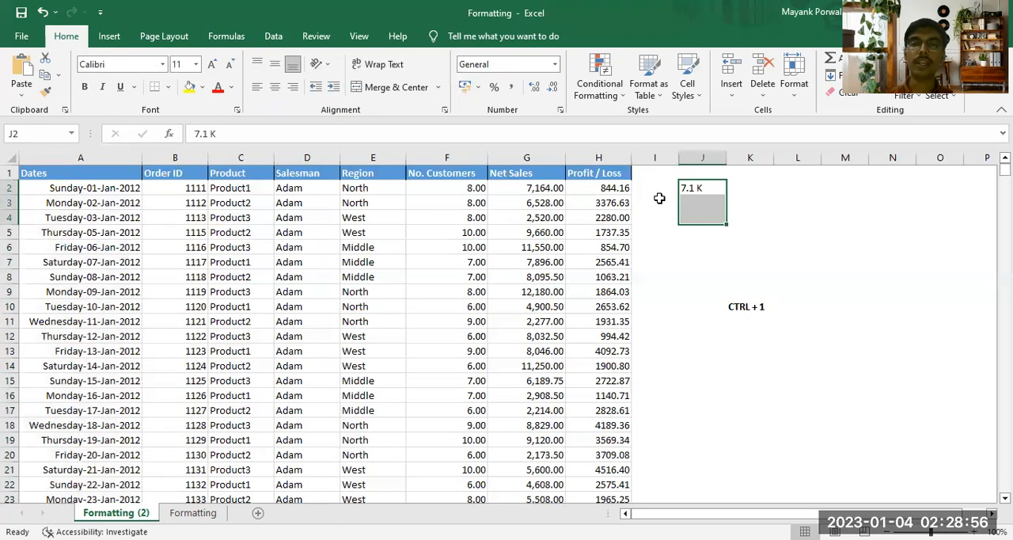
# Step: Apply the custom number format #,##0.00, "K" to all Net Sales values from G2 down
pyautogui.click(551, 153)
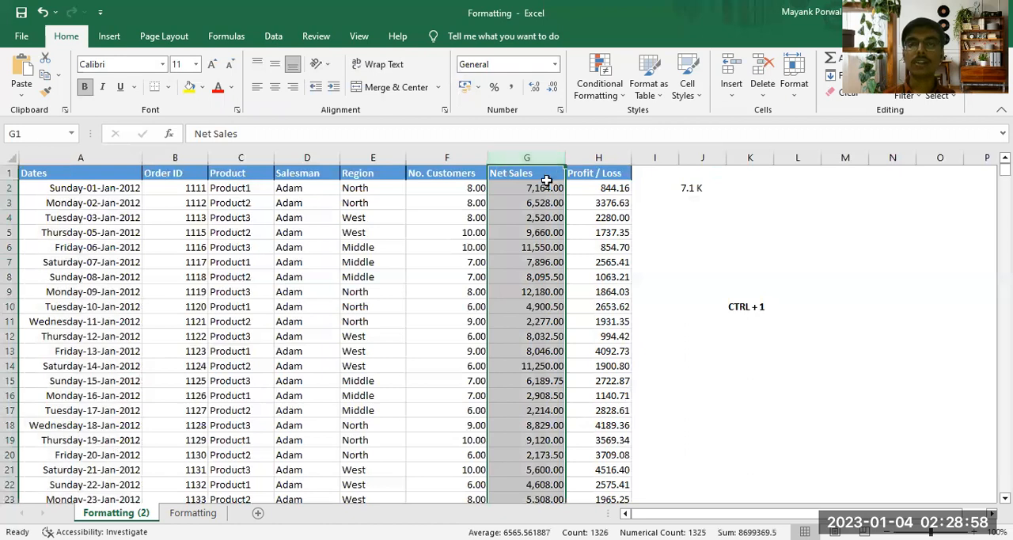
pyautogui.click(540, 187)
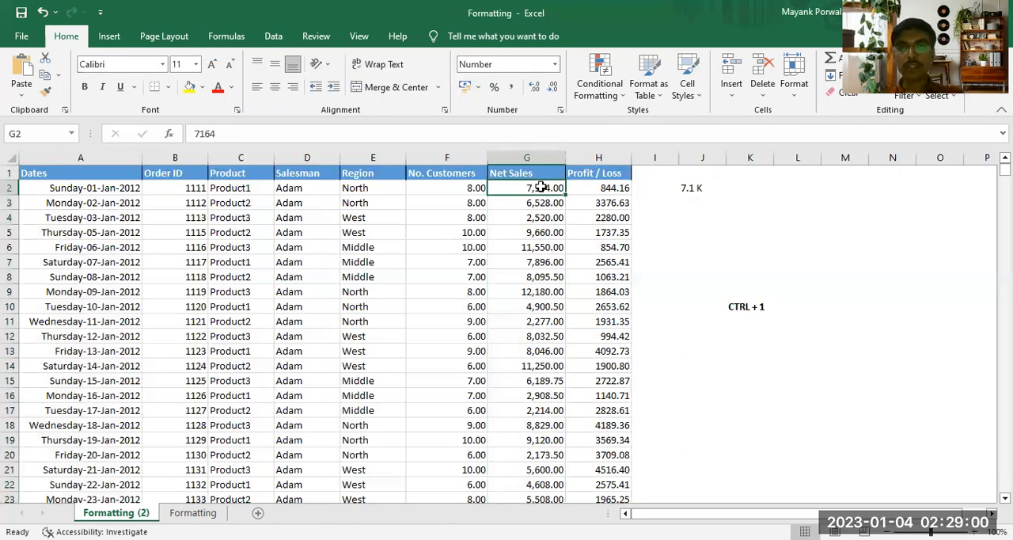
pyautogui.hotkey('ctrl', 'shift', 'Down')
pyautogui.click(556, 64)
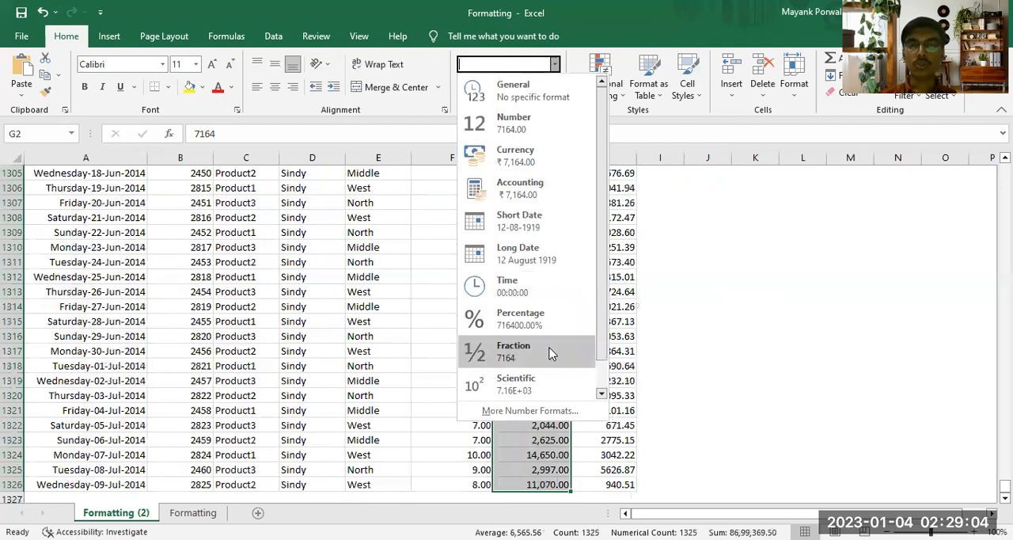
pyautogui.click(526, 411)
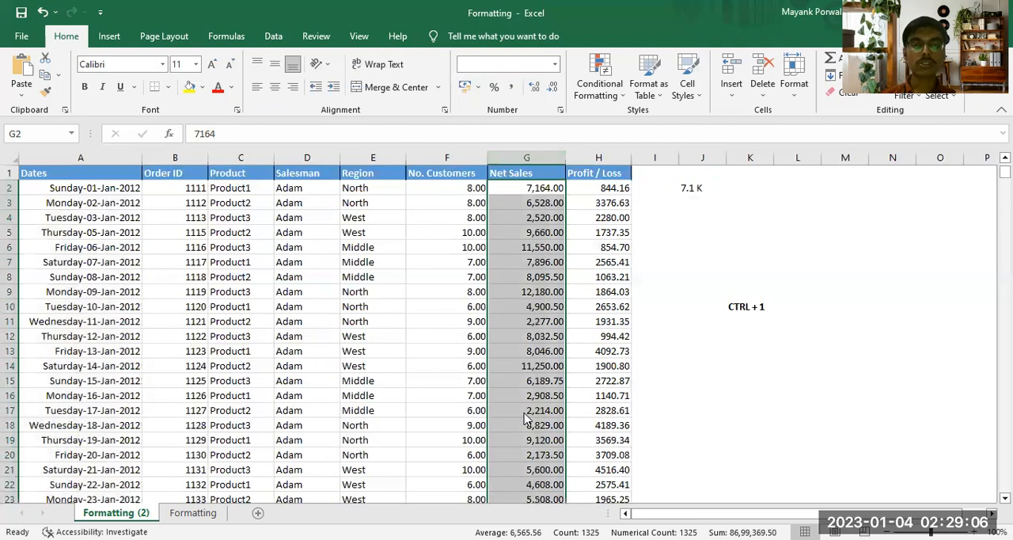
pyautogui.click(100, 248)
pyautogui.moveTo(443, 229); pyautogui.dragTo(447, 298)
pyautogui.click(220, 260)
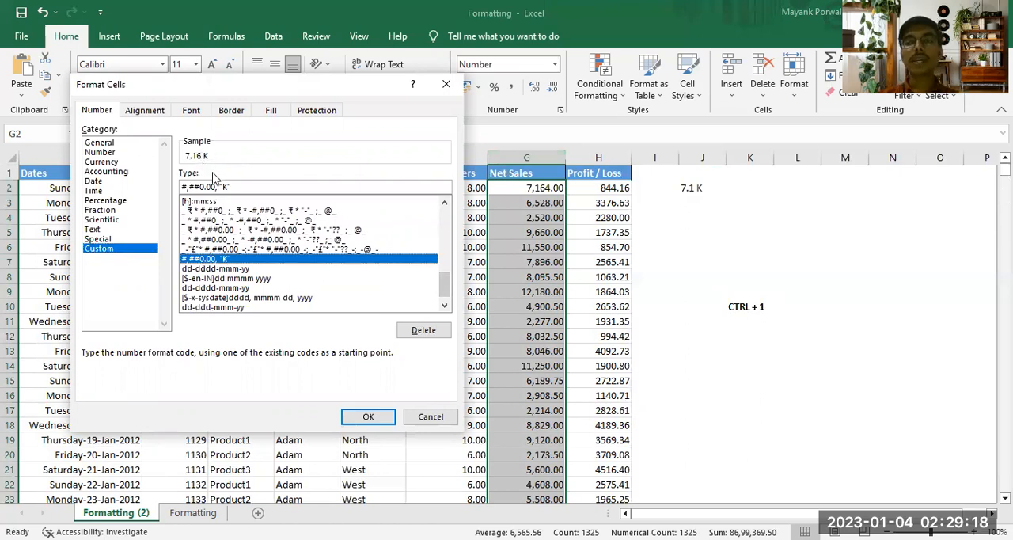
pyautogui.click(228, 186)
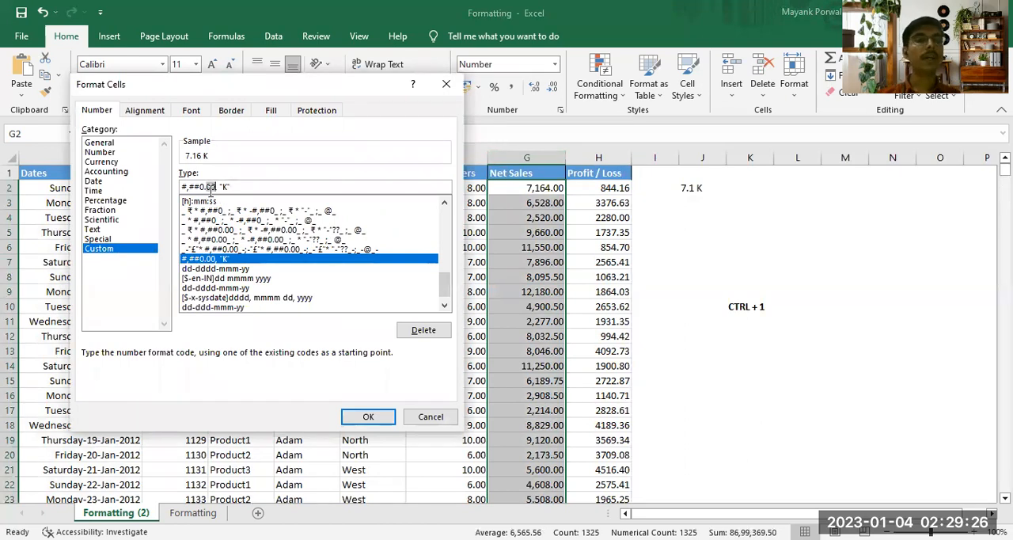
pyautogui.moveTo(204, 187); pyautogui.dragTo(181, 187)
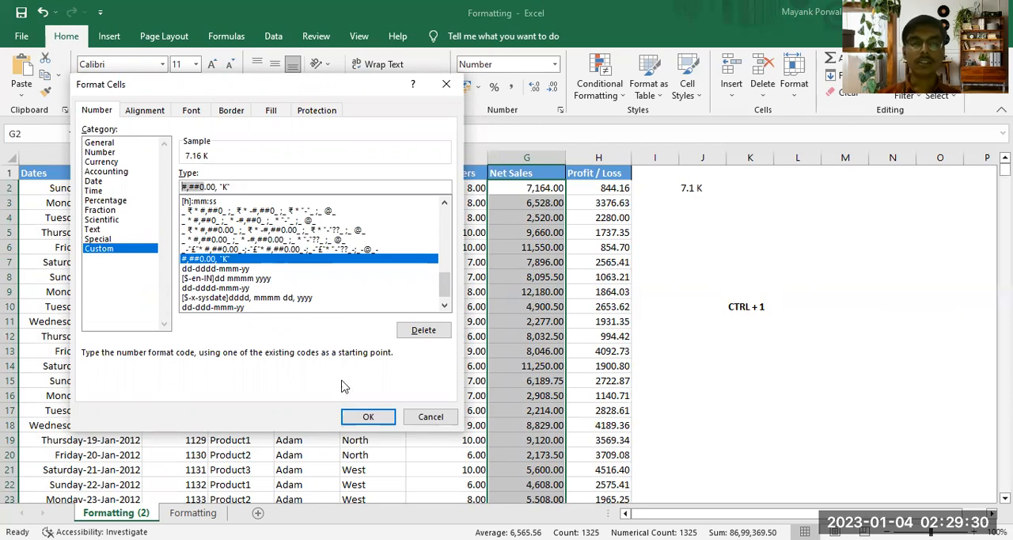
pyautogui.click(281, 190)
pyautogui.click(371, 421)
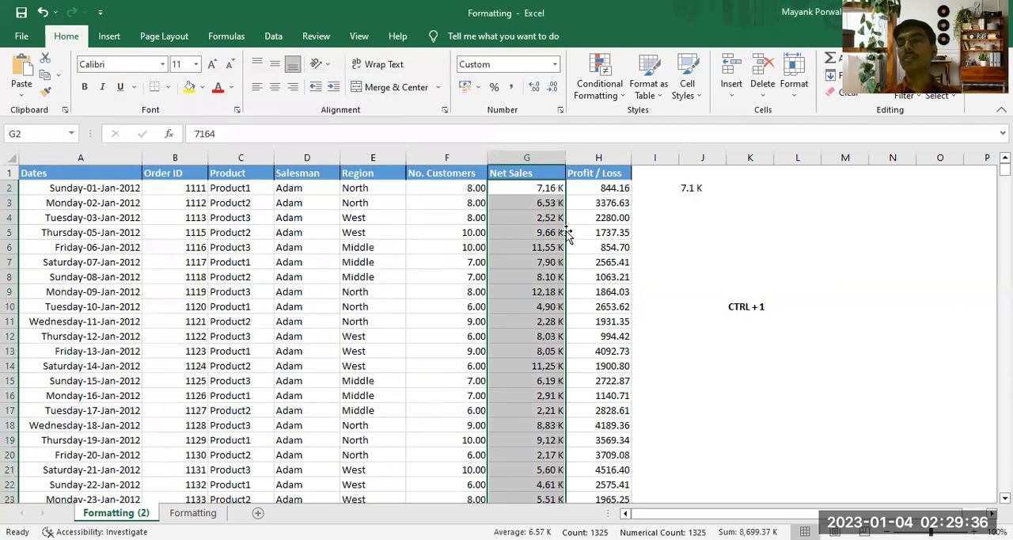
pyautogui.click(538, 188)
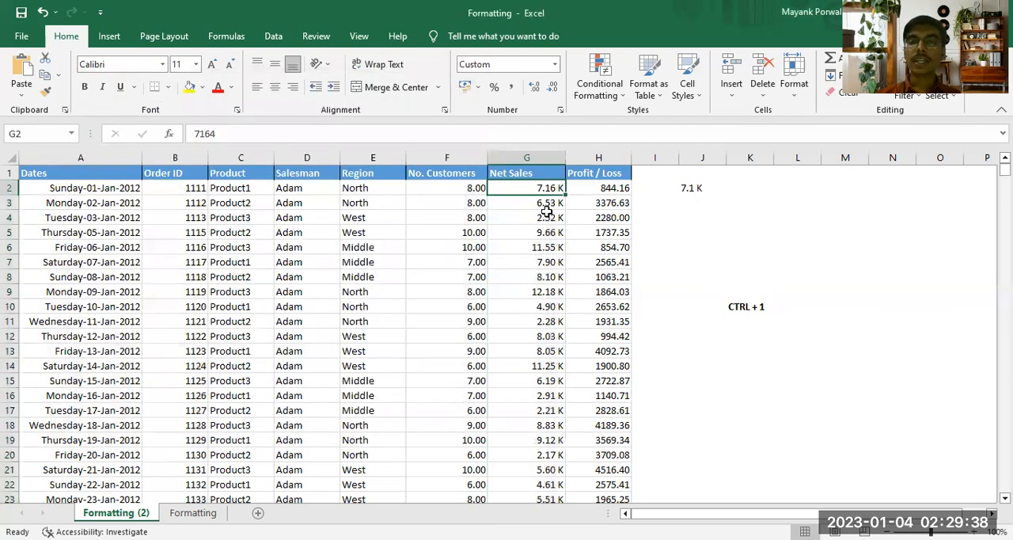
# Step: Apply the Currency format to the Profit / Loss column
pyautogui.click(606, 186)
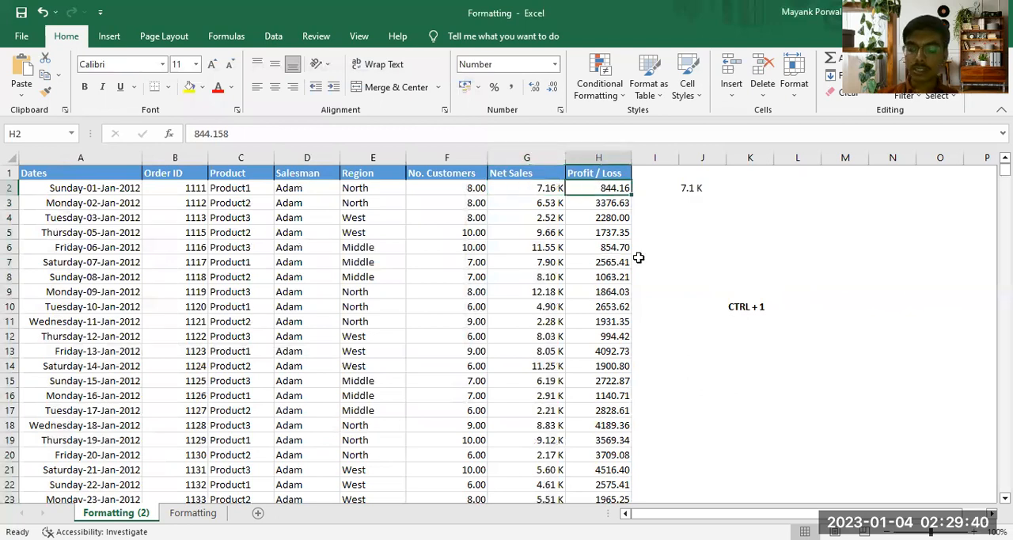
pyautogui.hotkey('ctrl', 'shift', 'Down')
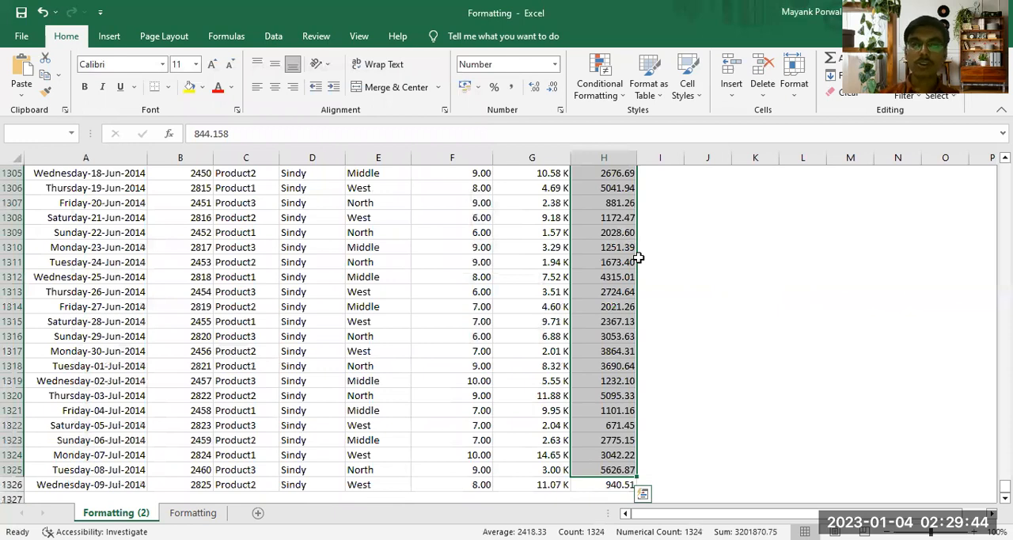
pyautogui.hotkey('ctrl', 'Up')
pyautogui.click(554, 64)
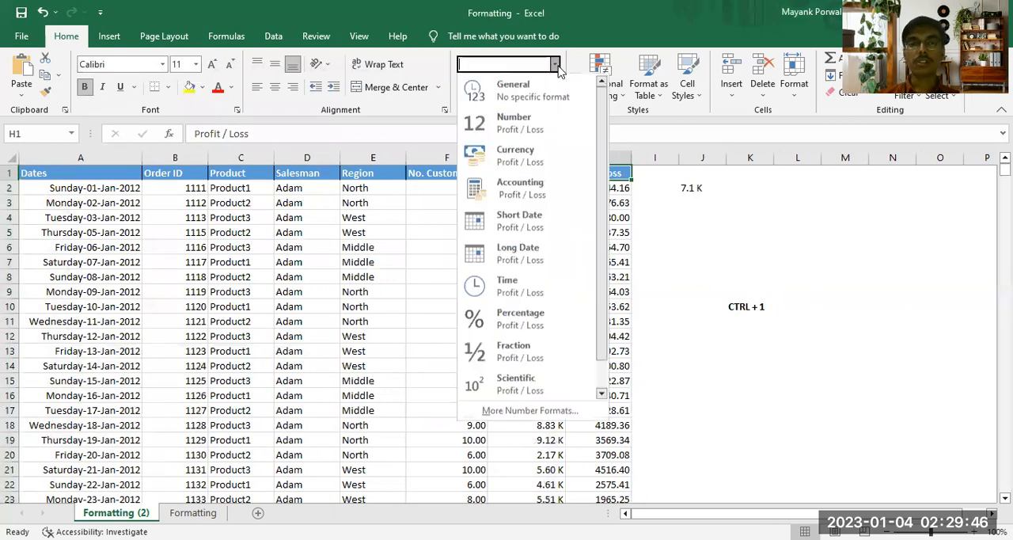
pyautogui.click(509, 154)
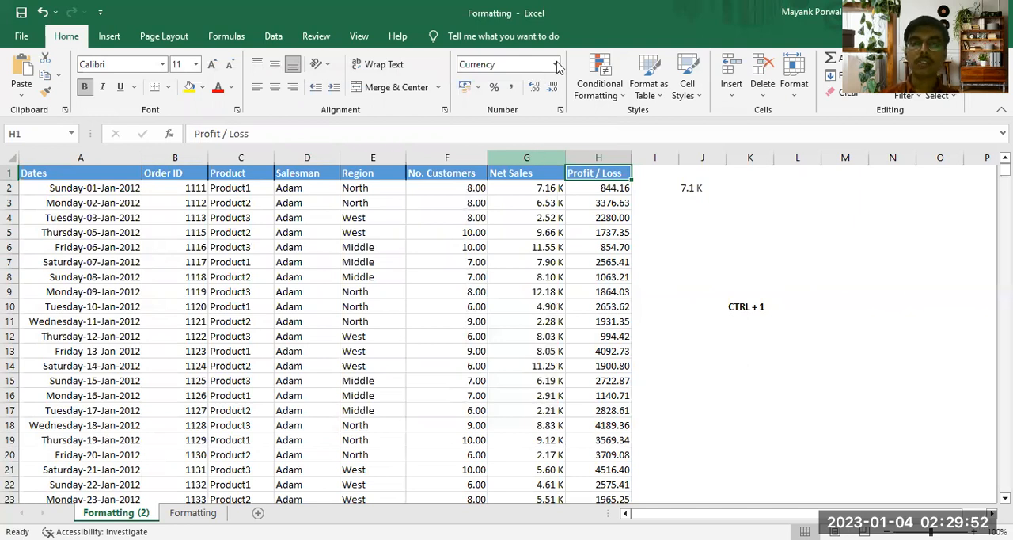
pyautogui.click(740, 273)
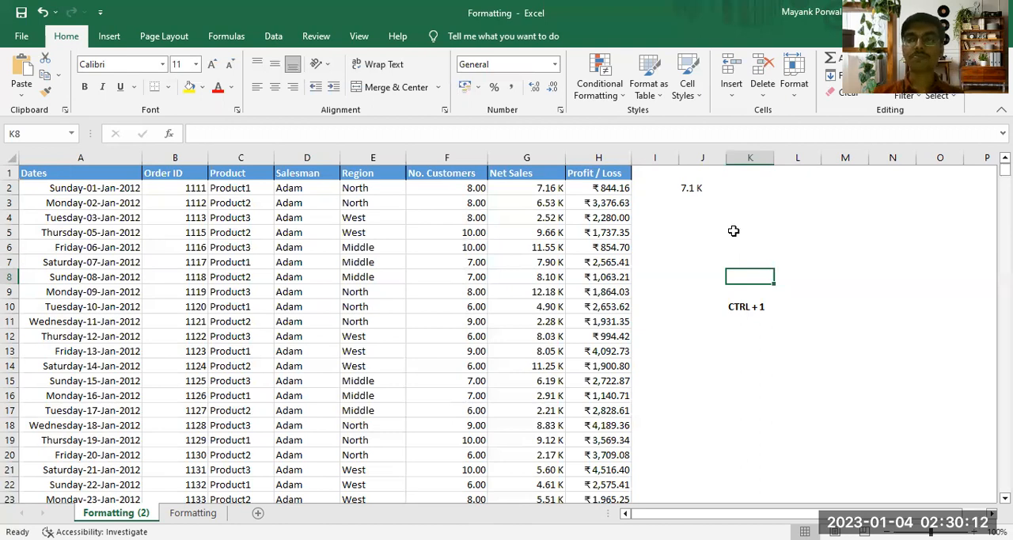
# Step: Try the Currency format on all Net Sales values, then undo that format change
pyautogui.click(551, 185)
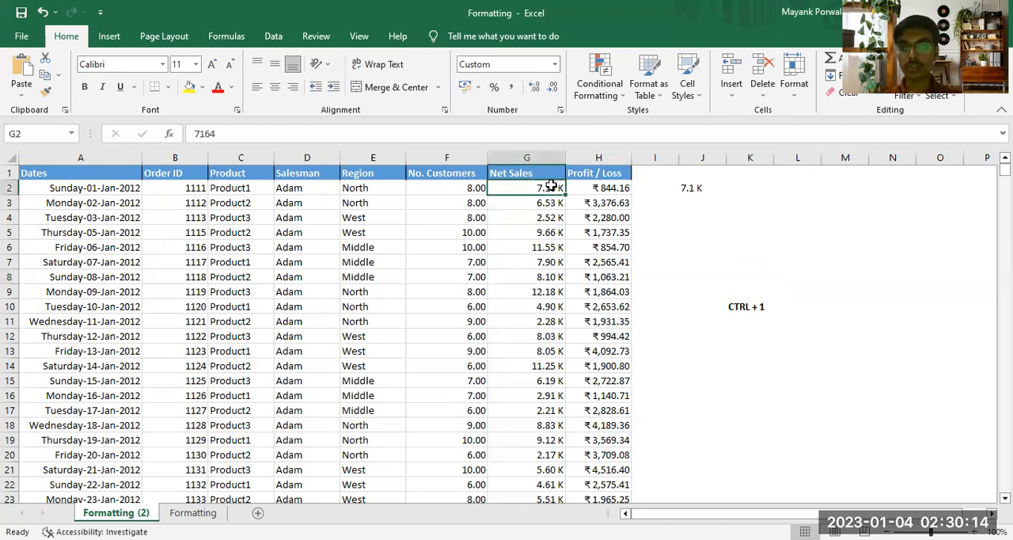
pyautogui.hotkey('ctrl', 'shift', 'Down')
pyautogui.click(555, 64)
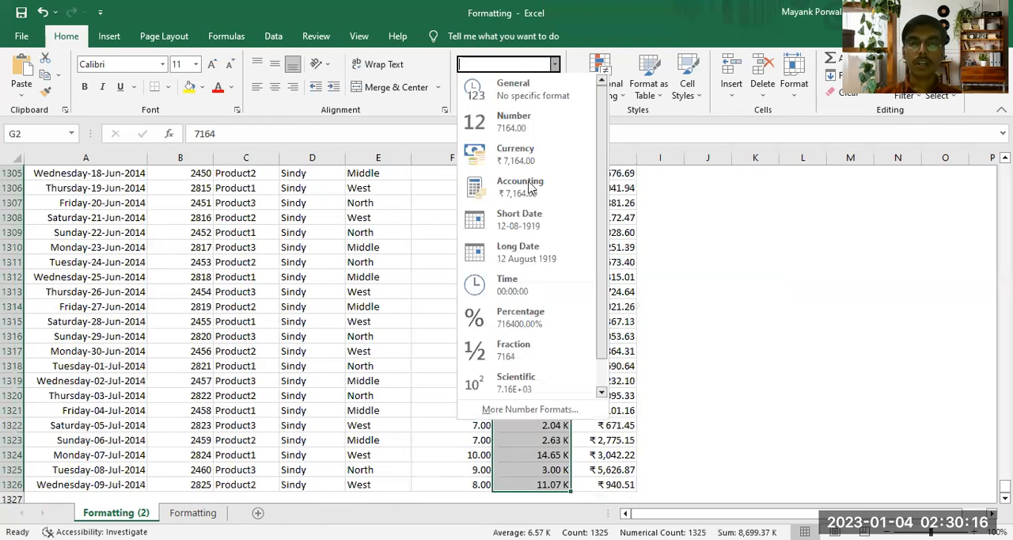
pyautogui.click(538, 158)
pyautogui.click(792, 258)
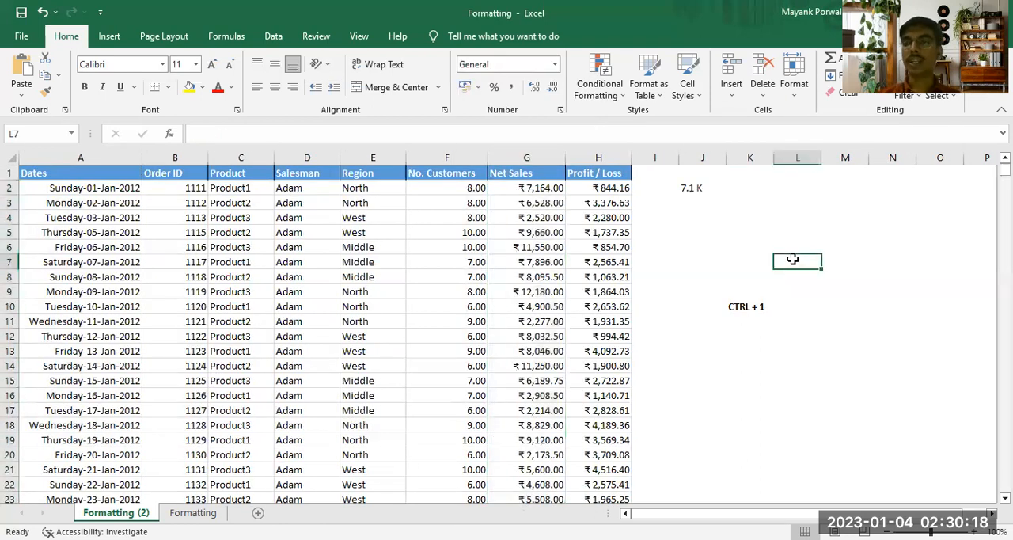
pyautogui.hotkey('ctrl', 'z')
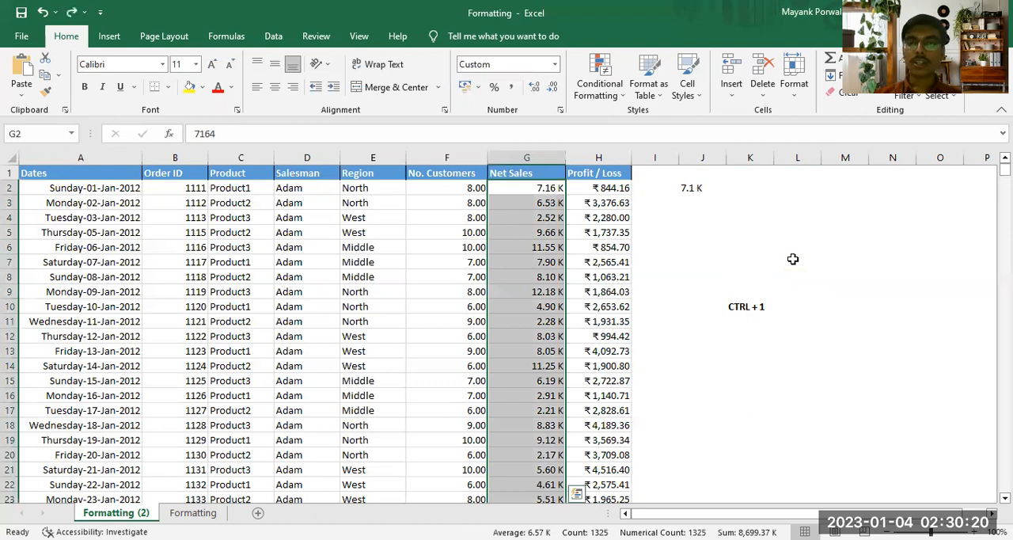
pyautogui.click(792, 259)
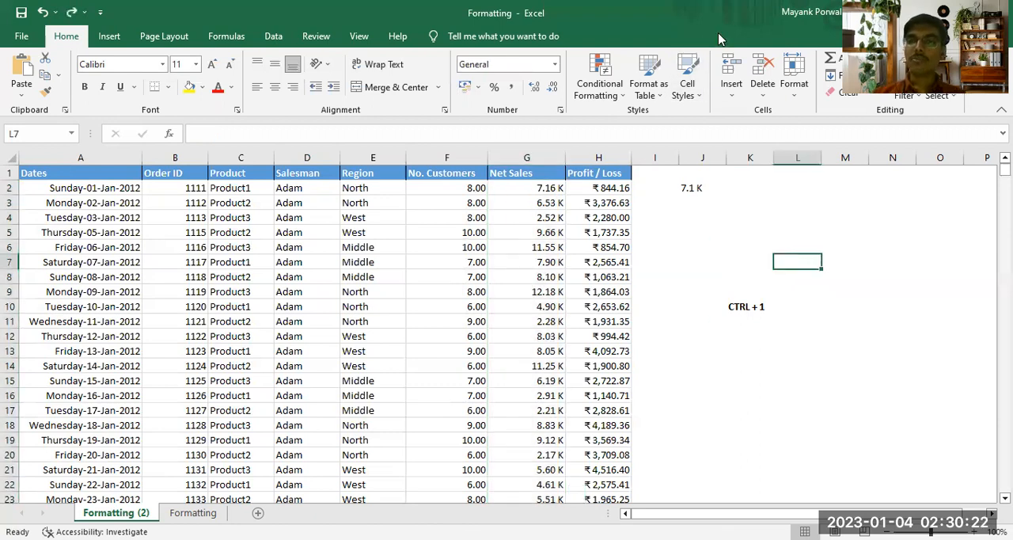